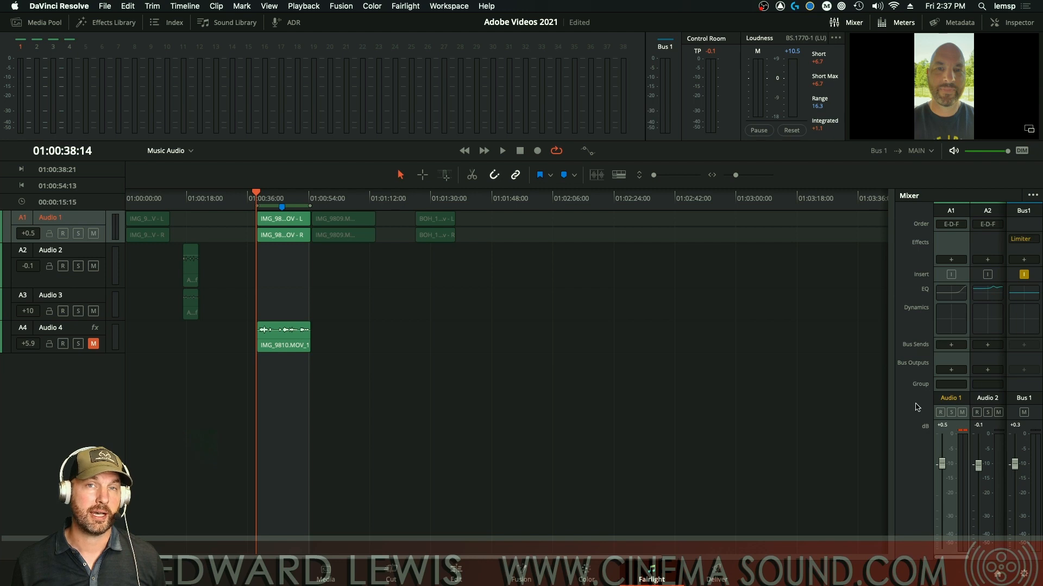
Step: Check the mixer display options, then route Audio 1's output to Bus 1
click(1031, 196)
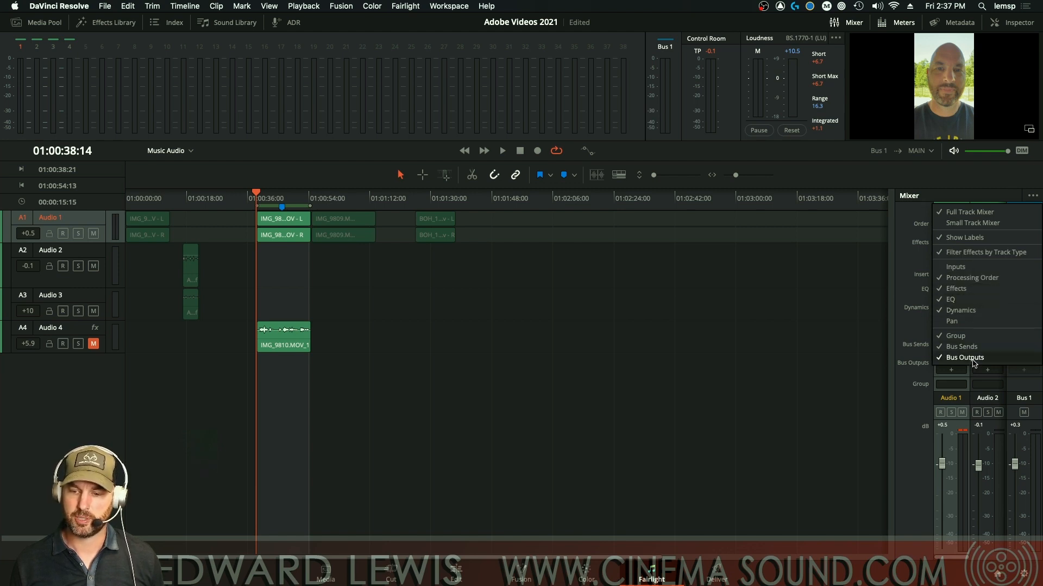
click(900, 335)
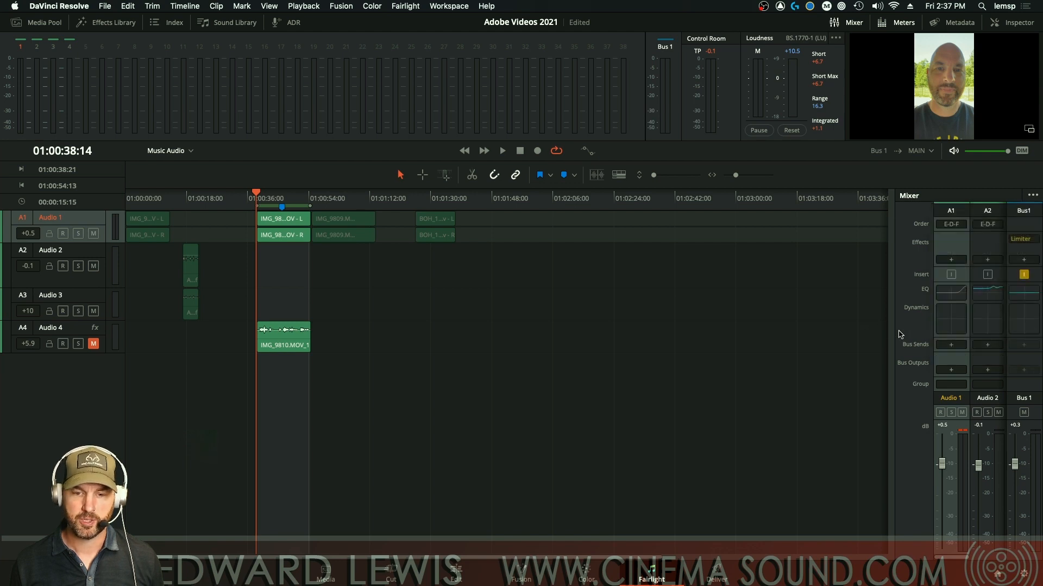
click(951, 371)
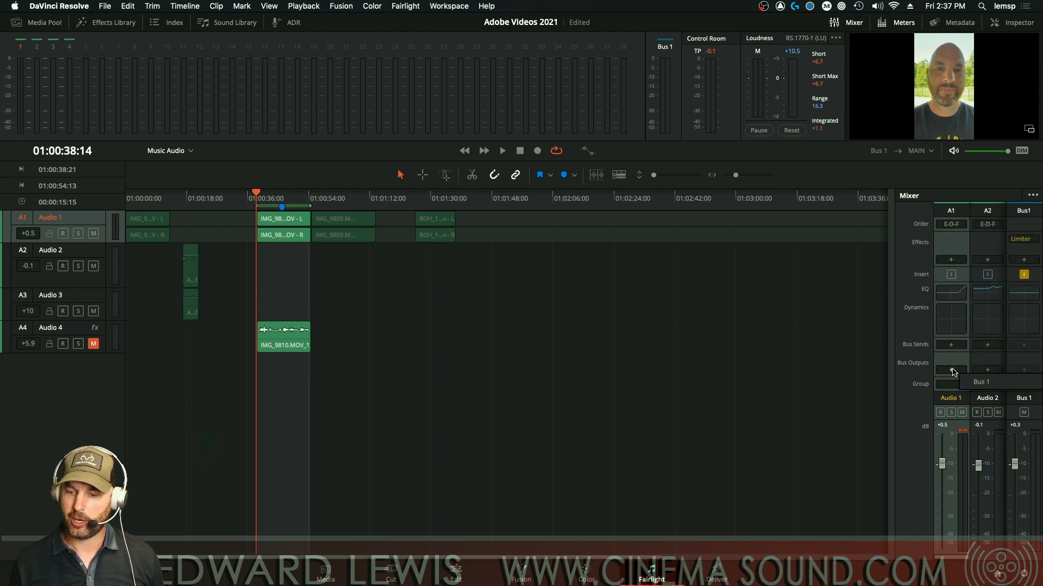
click(977, 383)
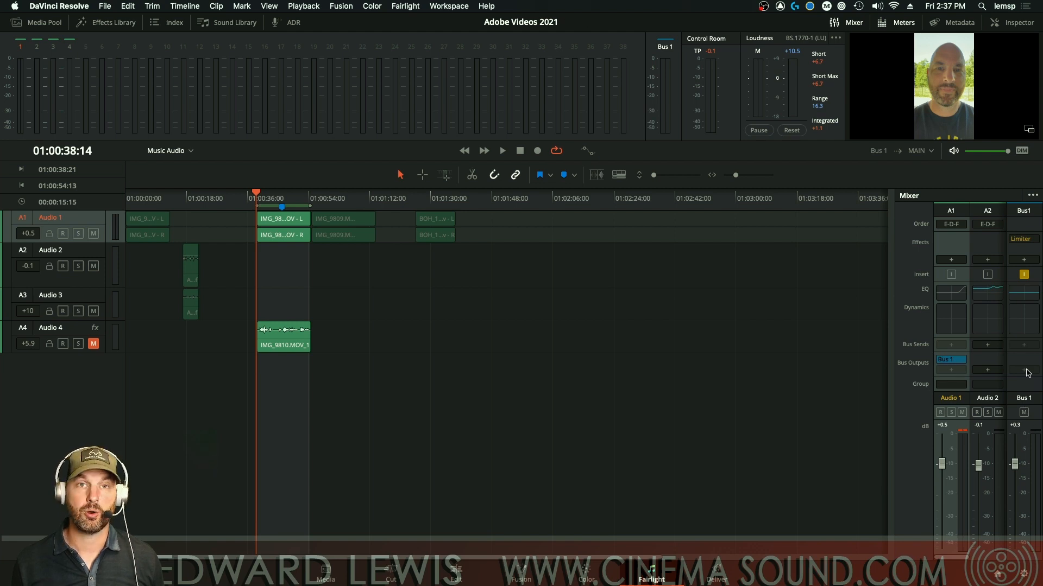
Step: Play back briefly to hear the routing, then remove Bus 1 from Audio 1's outputs
key(space)
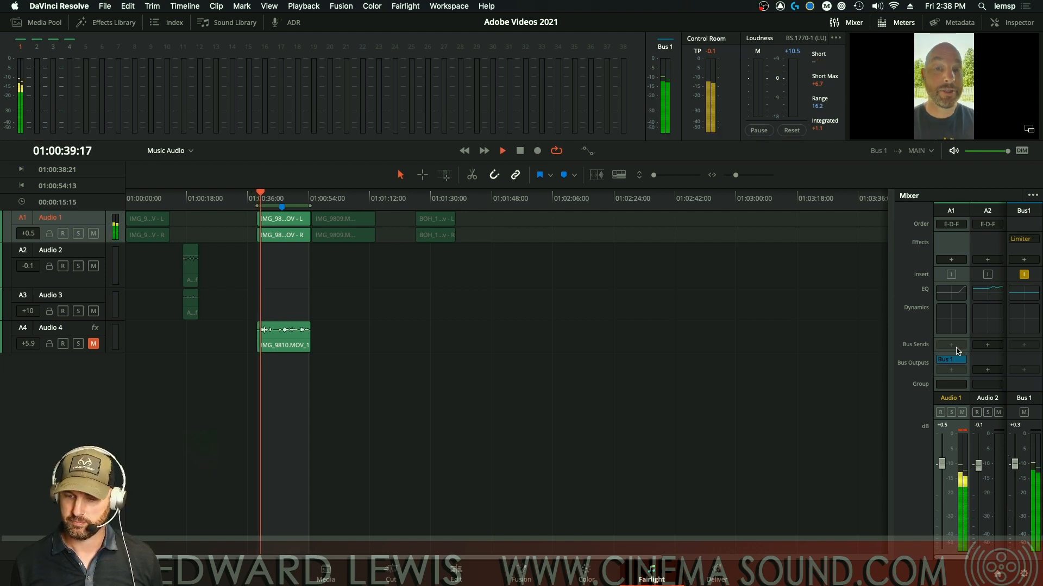
key(space)
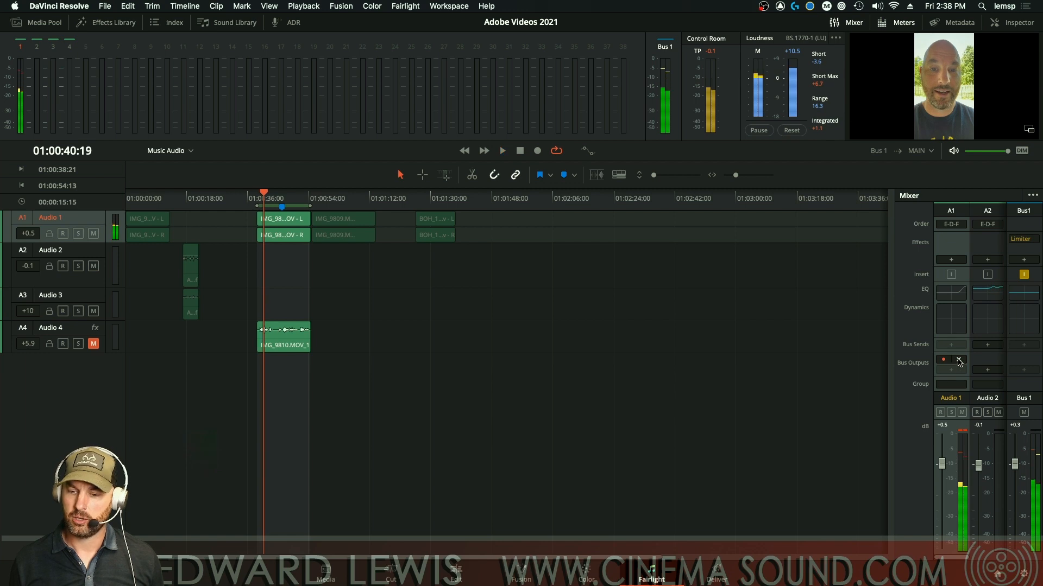
click(959, 361)
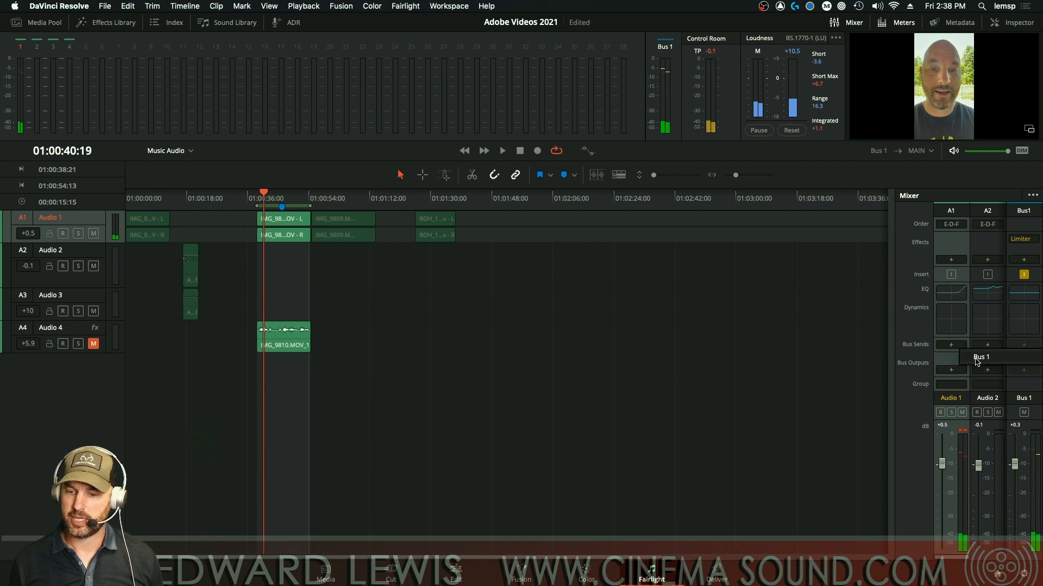
Step: Add a send from Audio 1 to Bus 1 and glance at its send settings
click(976, 359)
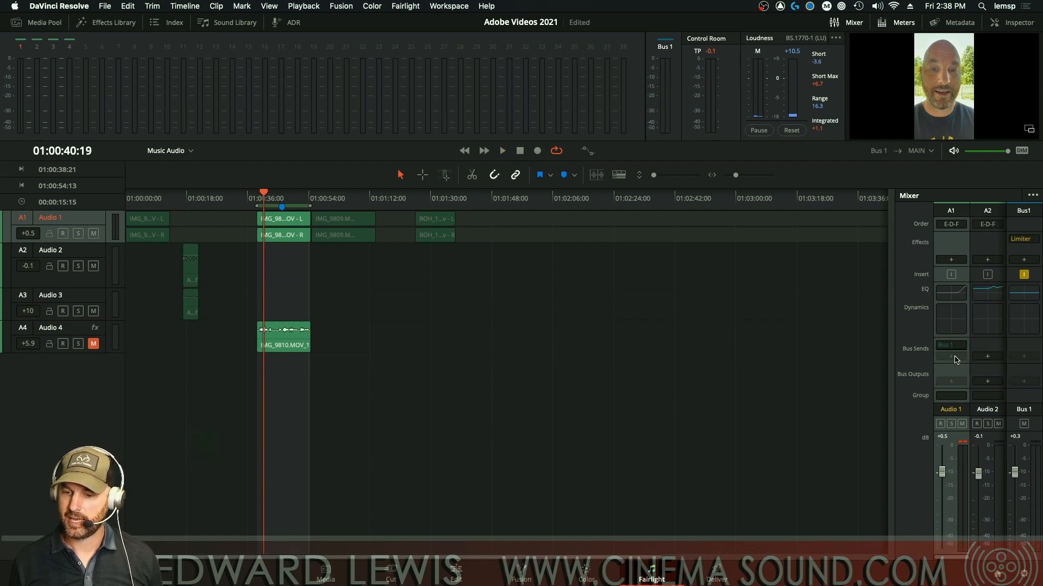
click(951, 346)
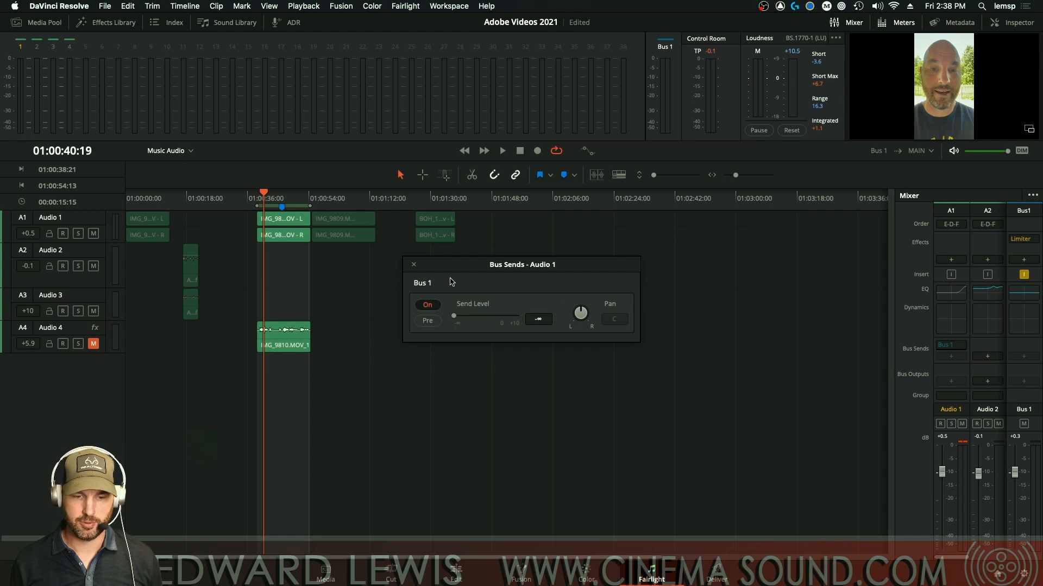
click(414, 265)
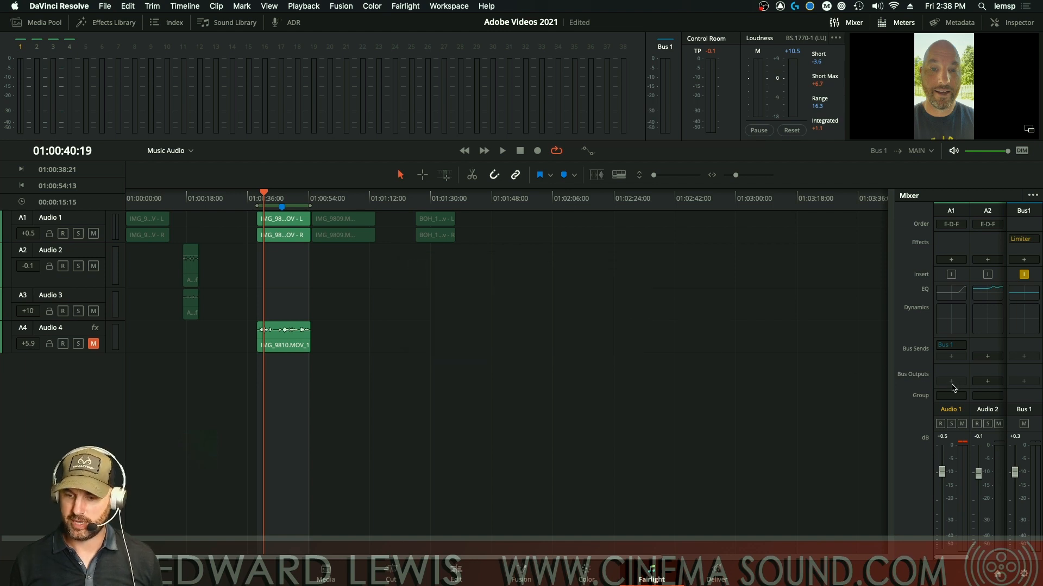
Step: During playback, set the Audio 1 Bus 1 send level to -6.0 and make it pre-fader
click(950, 345)
key(space)
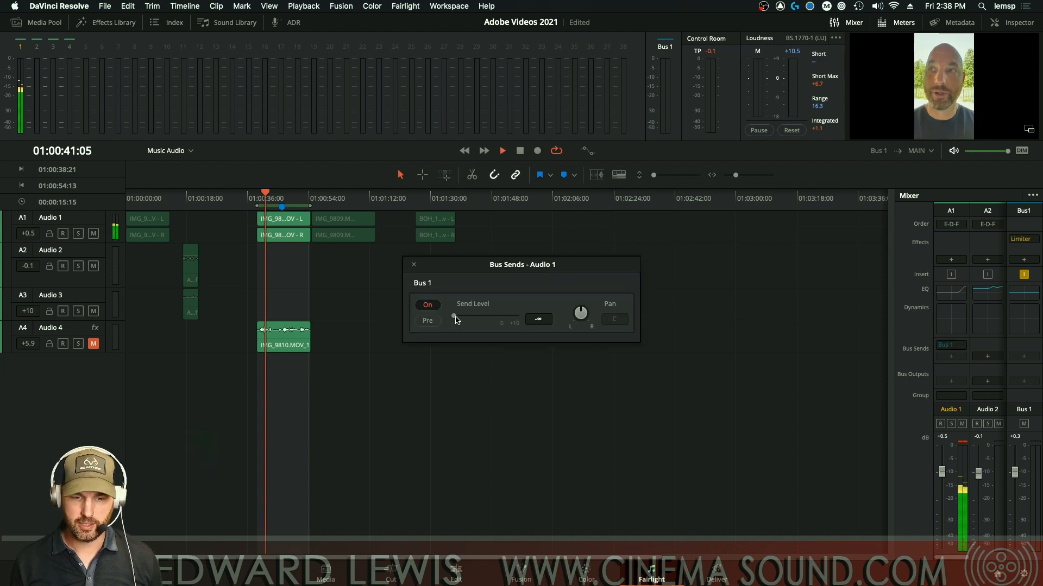
mouse_move(454, 317)
mouse_down()
mouse_move(491, 320)
mouse_move(453, 320)
mouse_up()
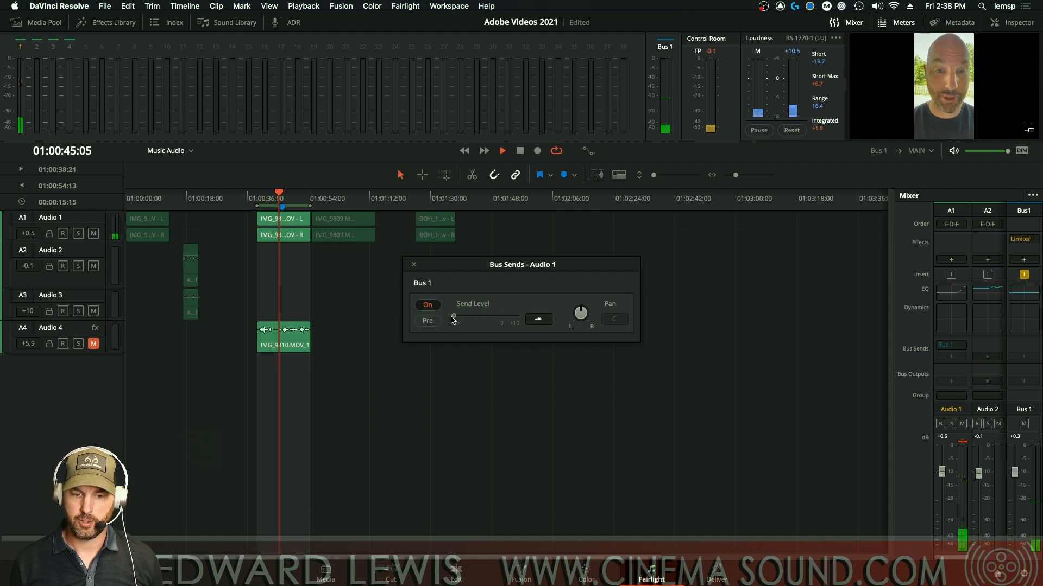
key(space)
click(429, 321)
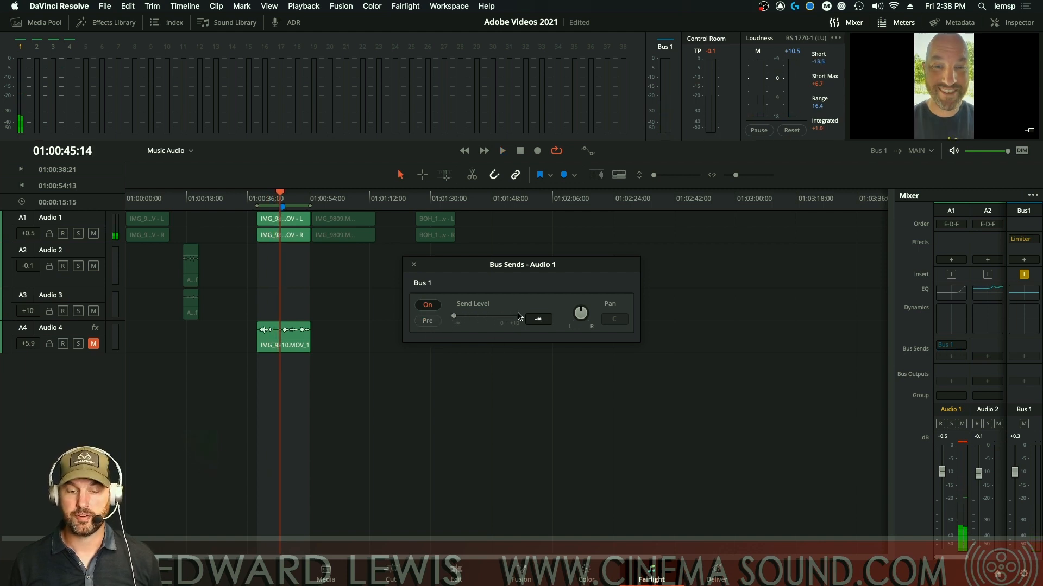
click(413, 264)
mouse_move(963, 347)
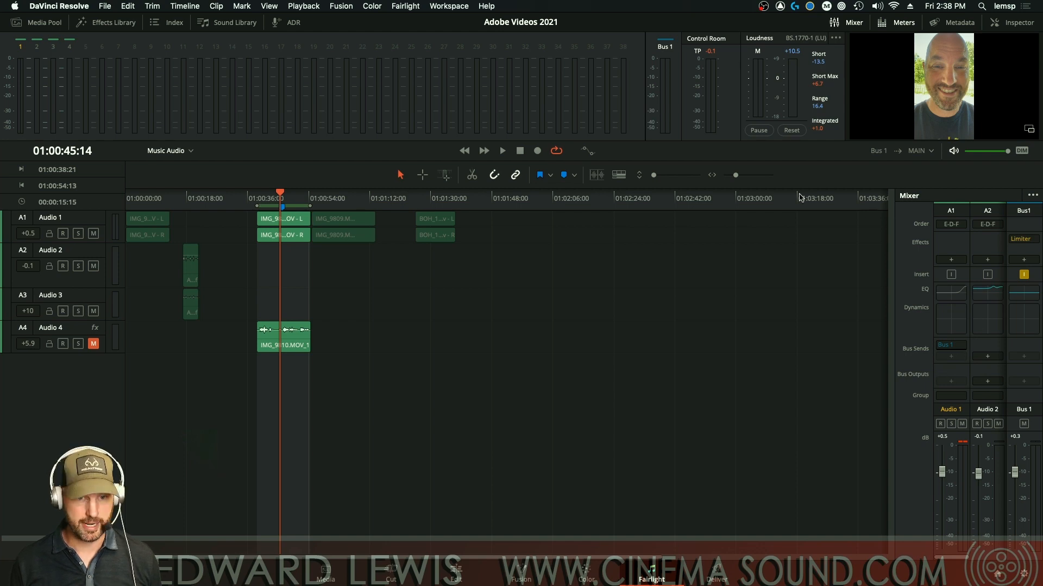
Step: In Fairlight > Bus Format, add a new bus and name it Test
click(406, 6)
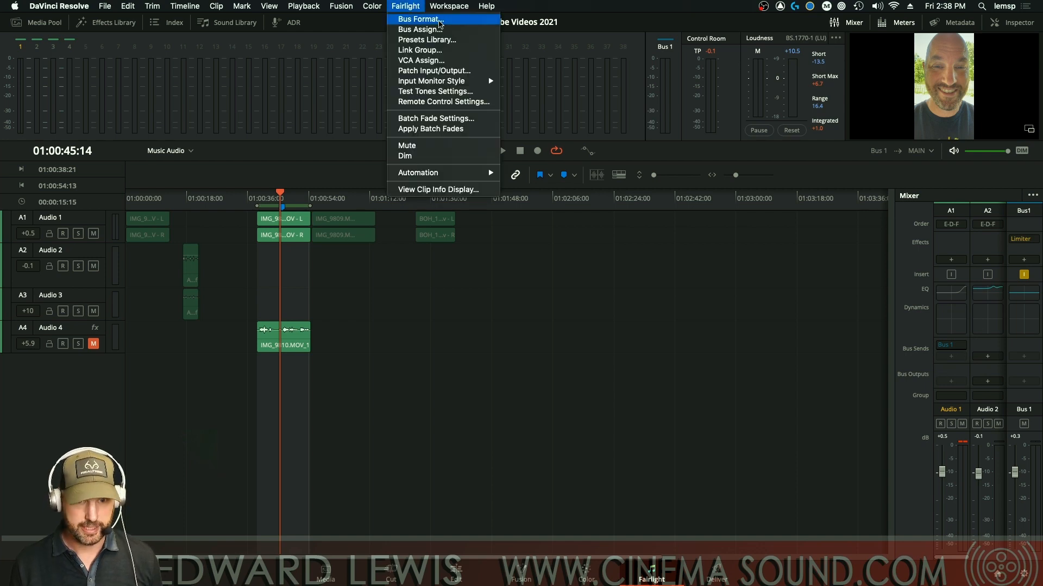
click(437, 19)
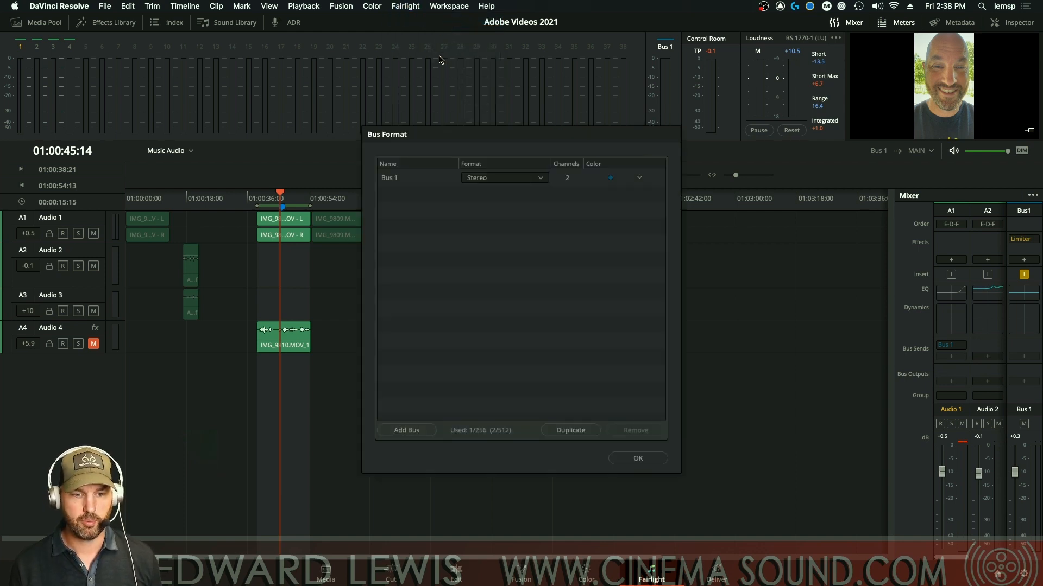
click(413, 430)
double_click(407, 194)
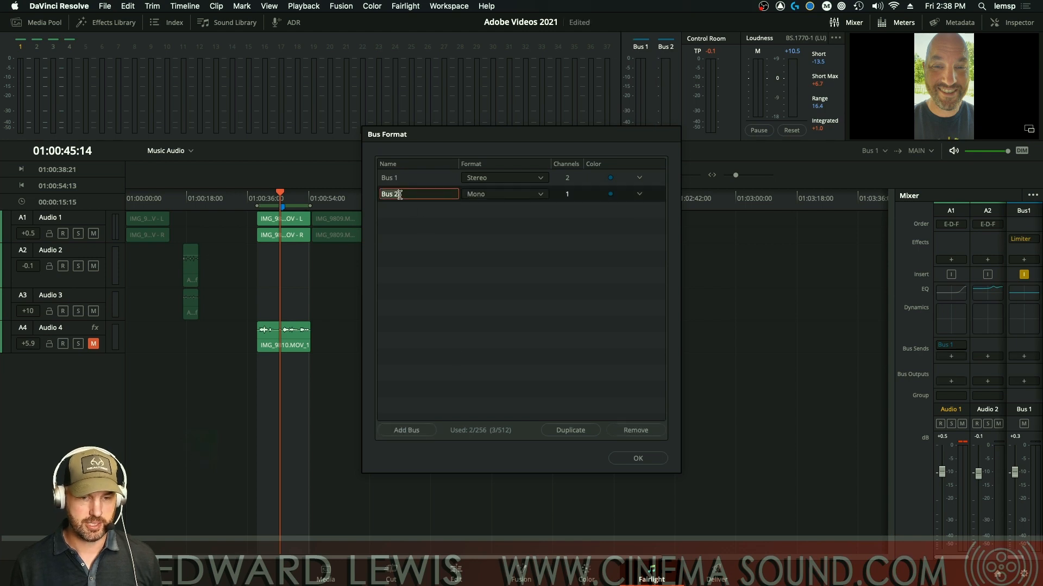
text(Test)
key(Return)
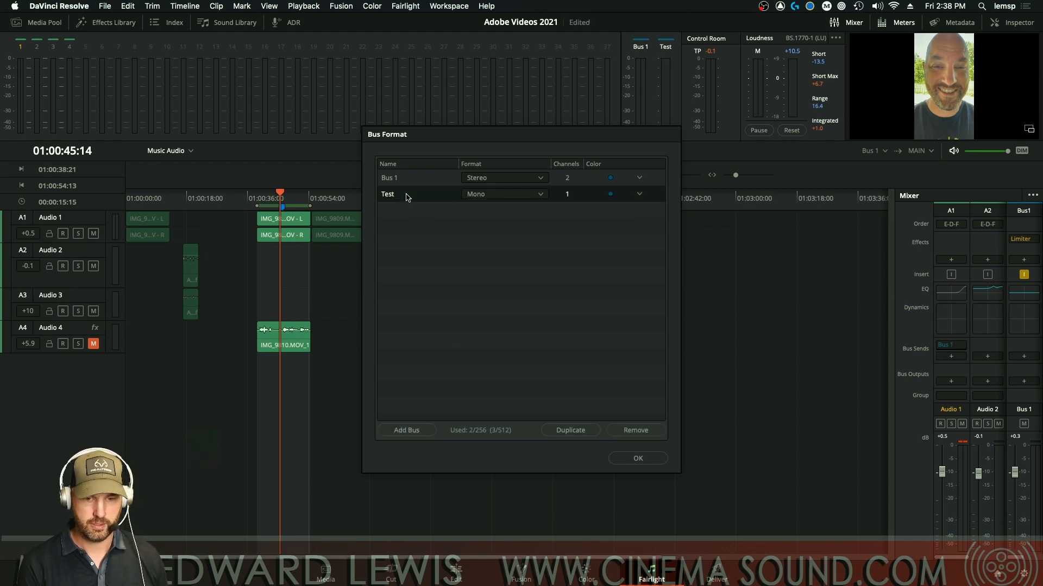
Step: Set the Test bus format to Stereo and its colour to Orange, then apply
click(540, 194)
click(497, 221)
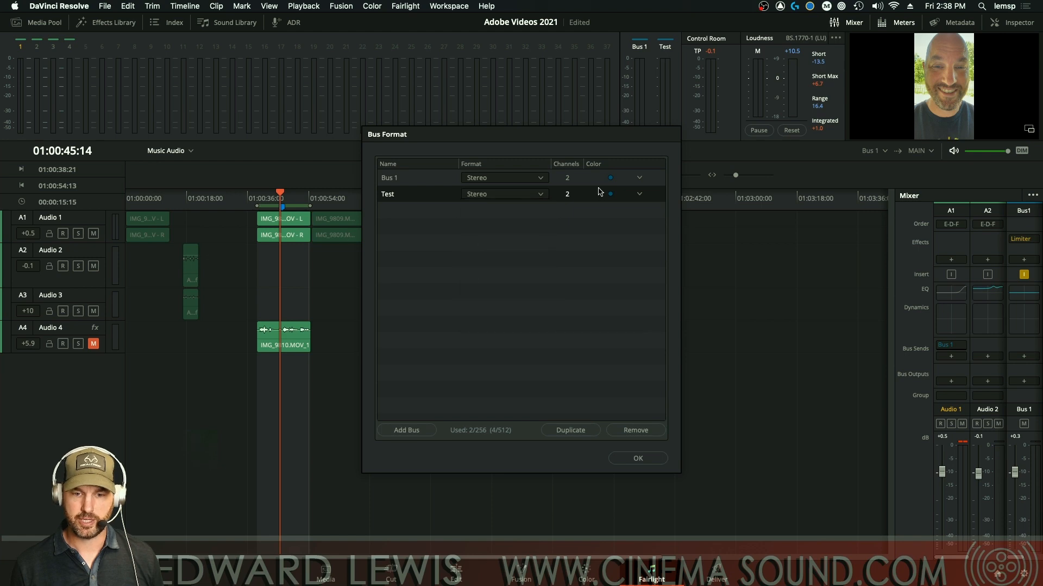
click(639, 196)
click(655, 234)
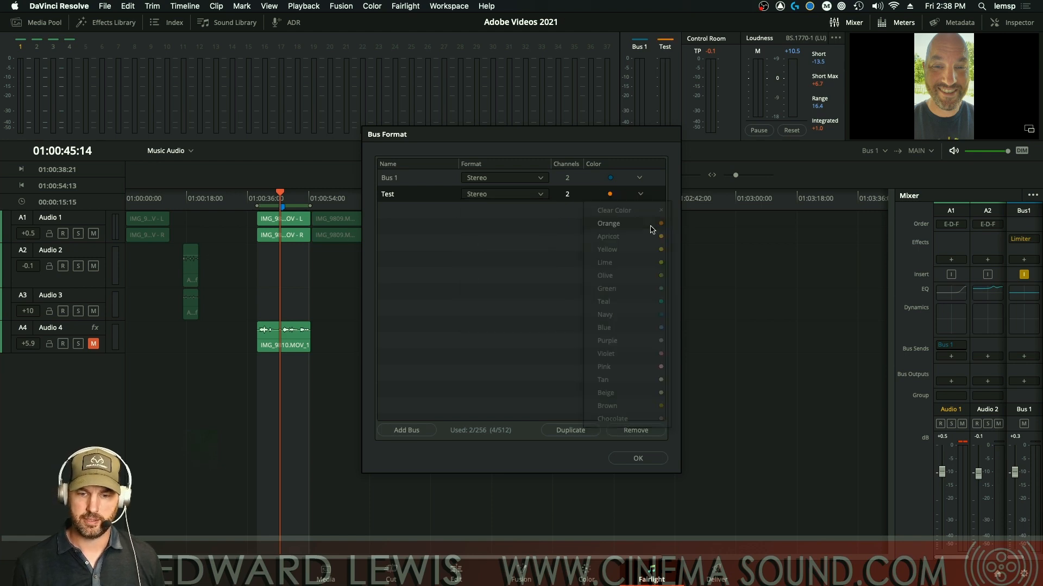
click(632, 459)
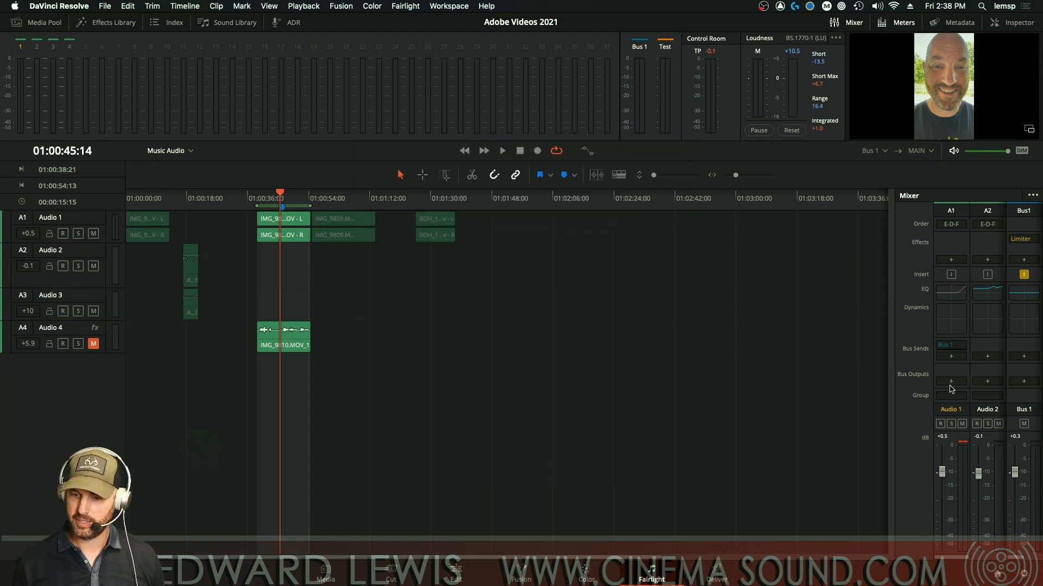
click(951, 382)
Step: Route Audio 1's output to the Test bus and the Test bus into Bus 1
click(978, 407)
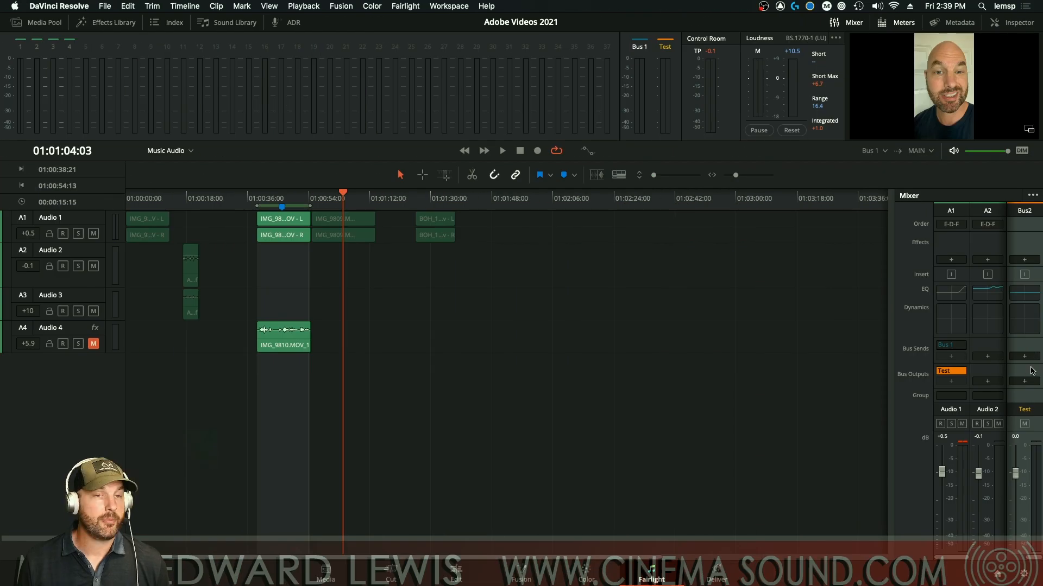
click(1025, 383)
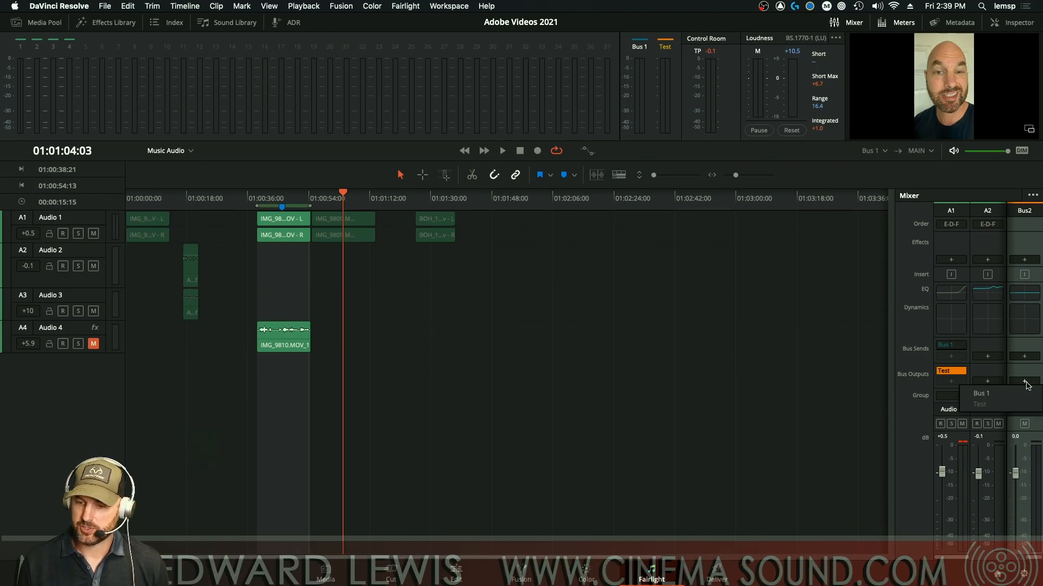
click(1000, 396)
Step: Play back the bus chain, then delete Audio 1's send to Bus 1
key(space)
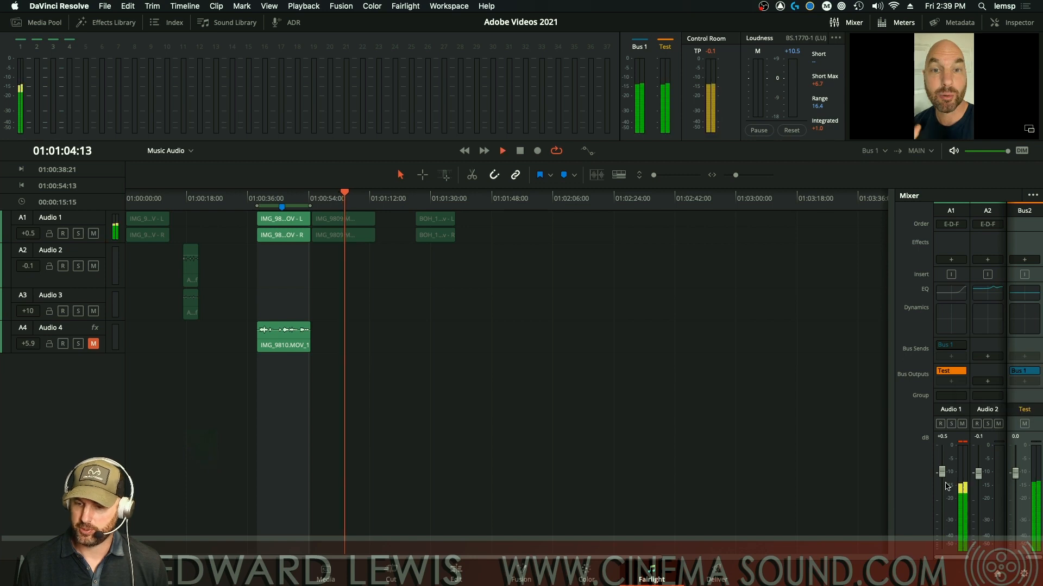
drag(1024, 562, 1034, 562)
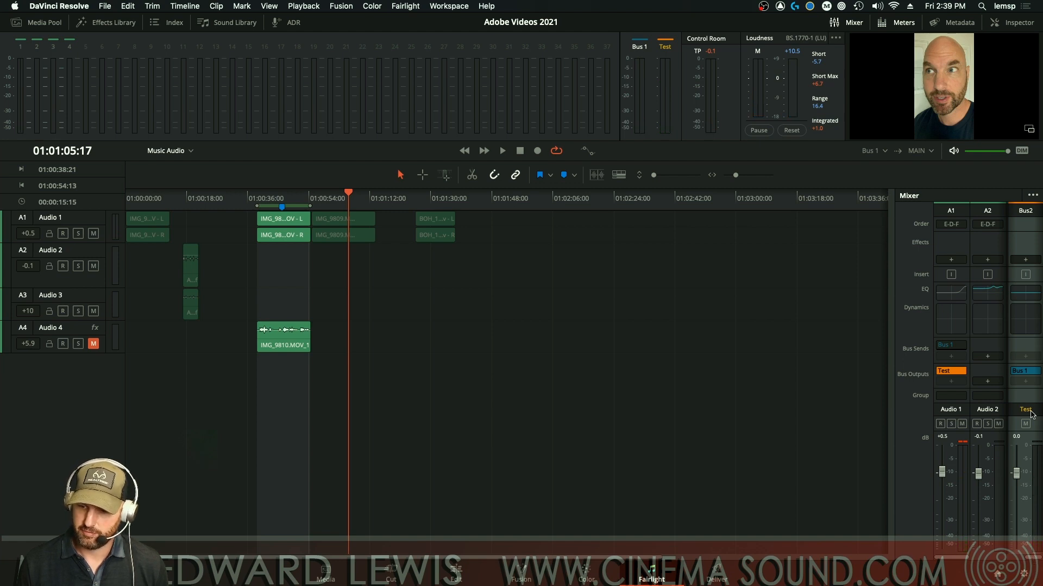
drag(1030, 561, 1017, 564)
key(space)
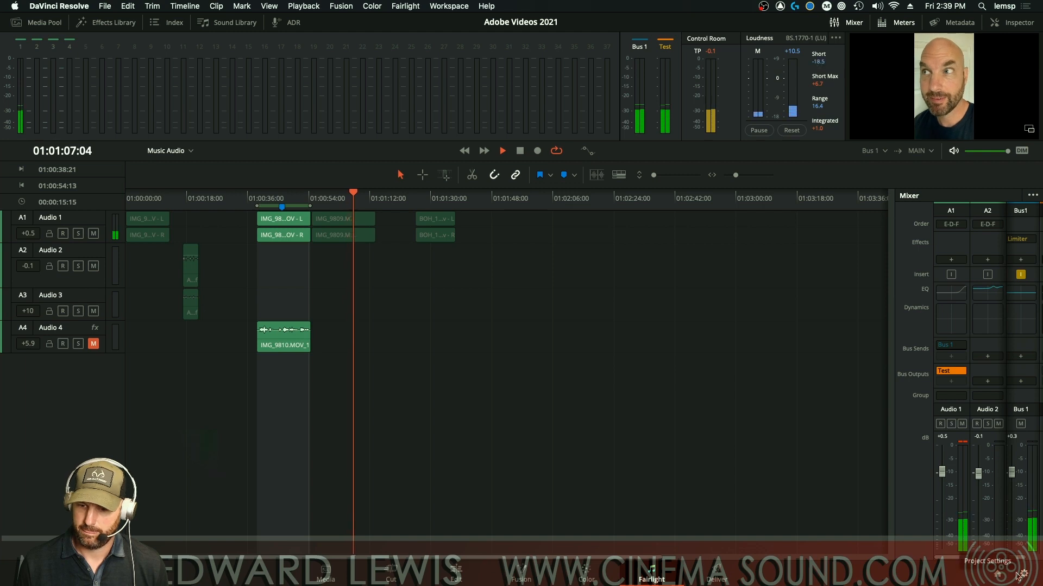
key(space)
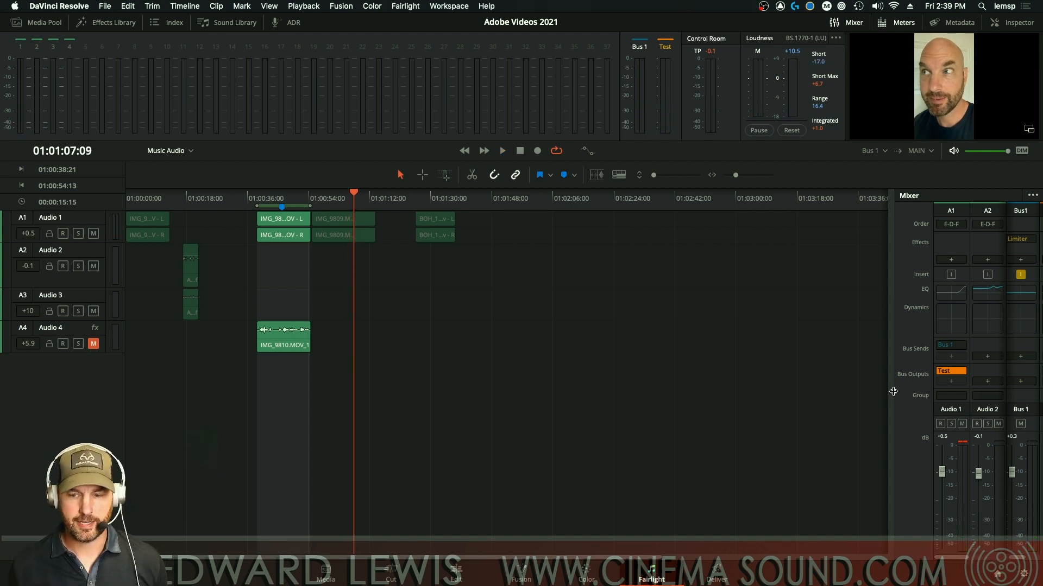
click(961, 345)
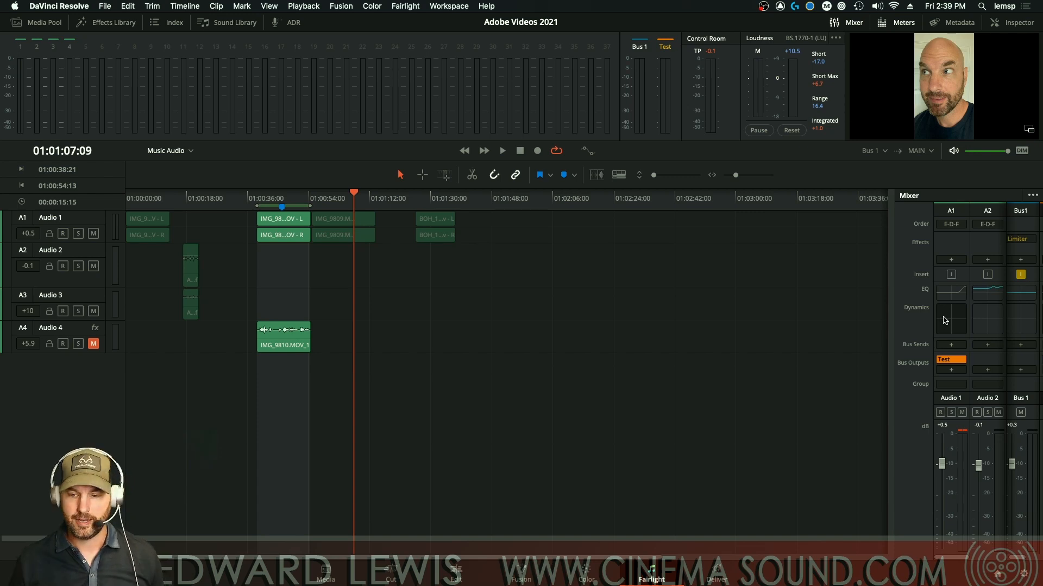
Step: Review the bus assignments in Fairlight > Bus Assign and close it
click(404, 6)
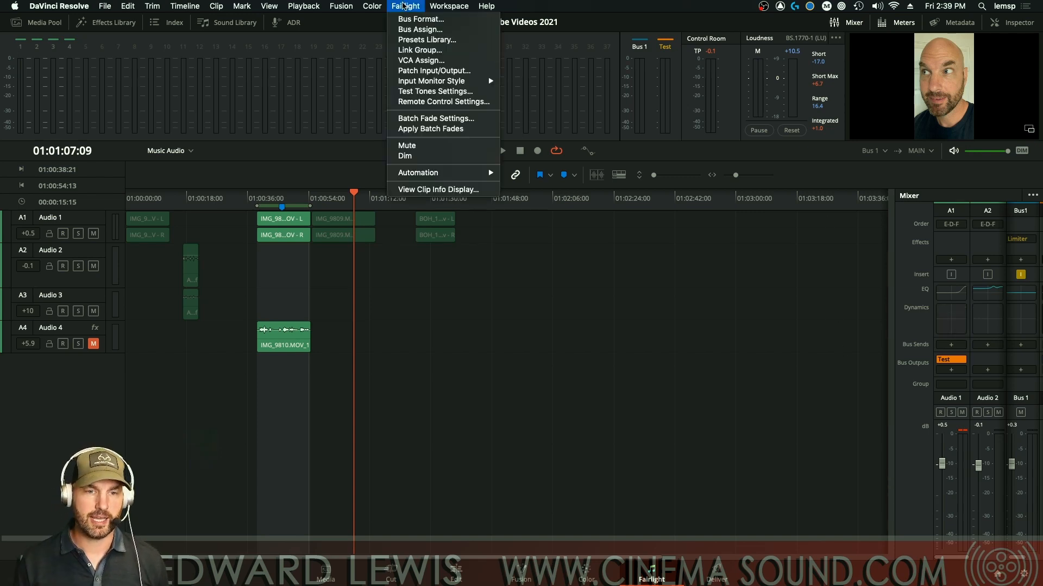
click(422, 30)
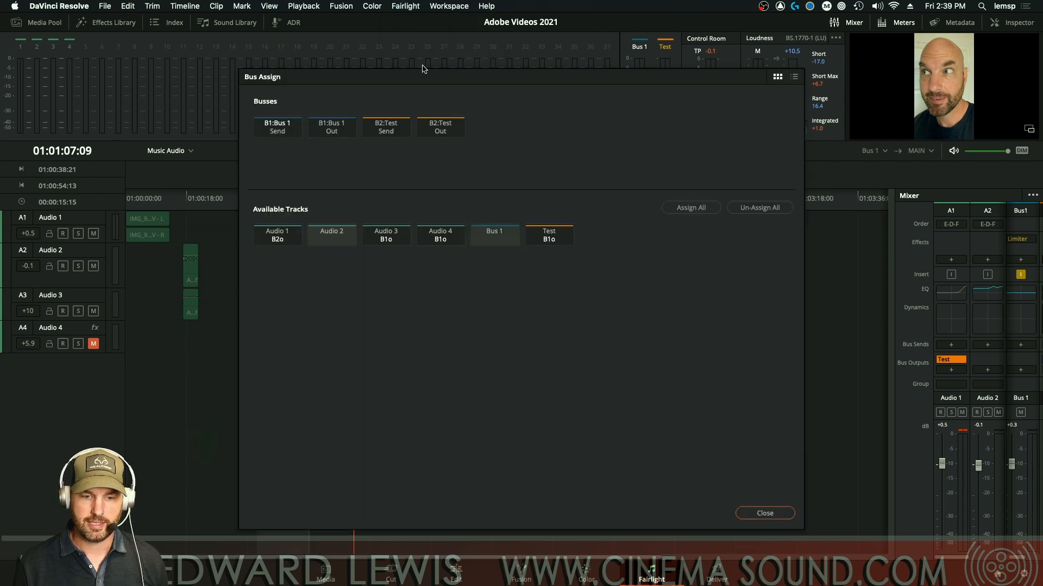
click(781, 513)
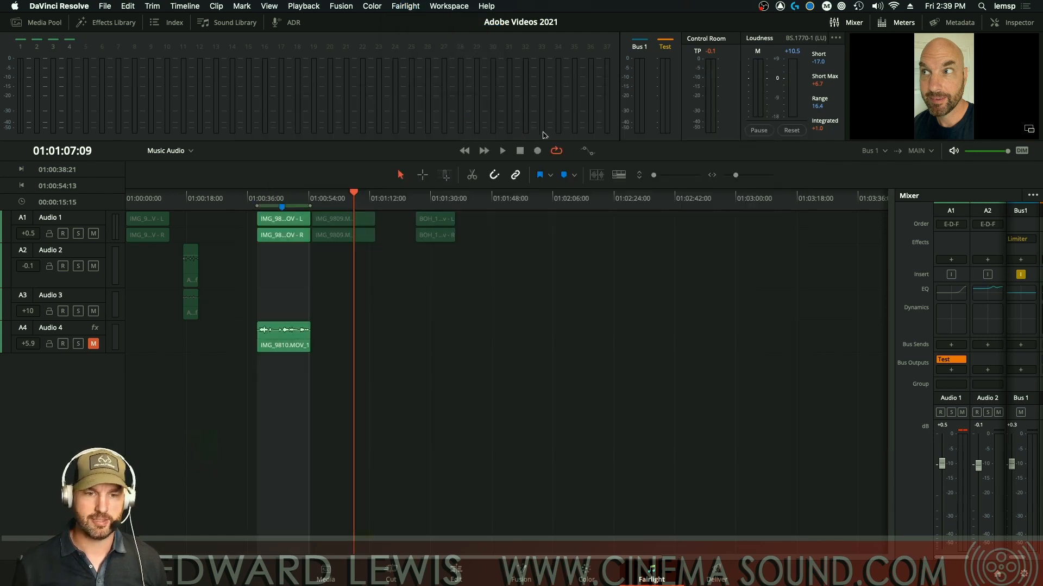
Step: Confirm the Fairlight bus formats, then switch over to Premiere Pro
click(405, 6)
click(412, 20)
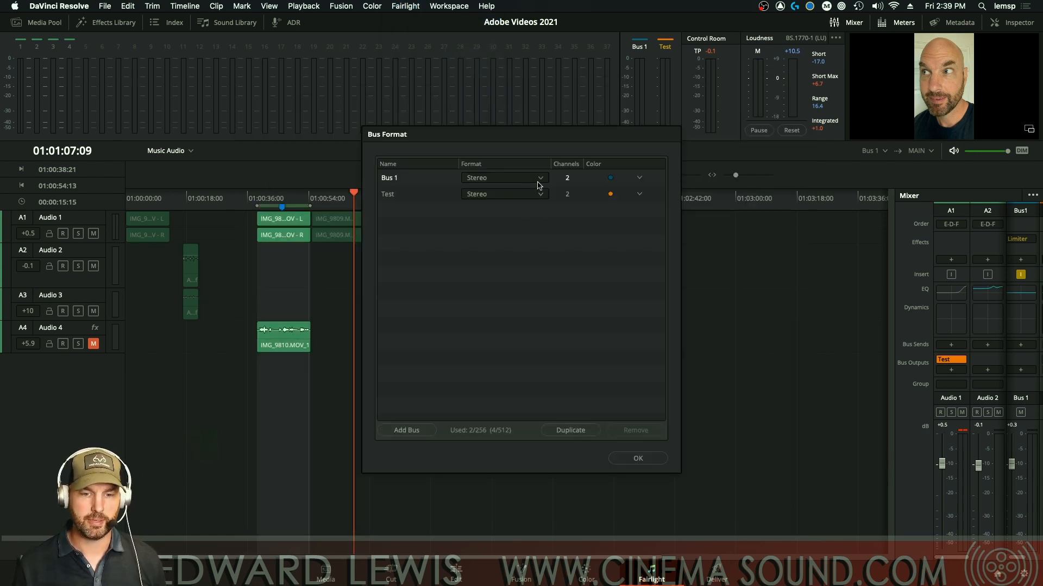
click(638, 459)
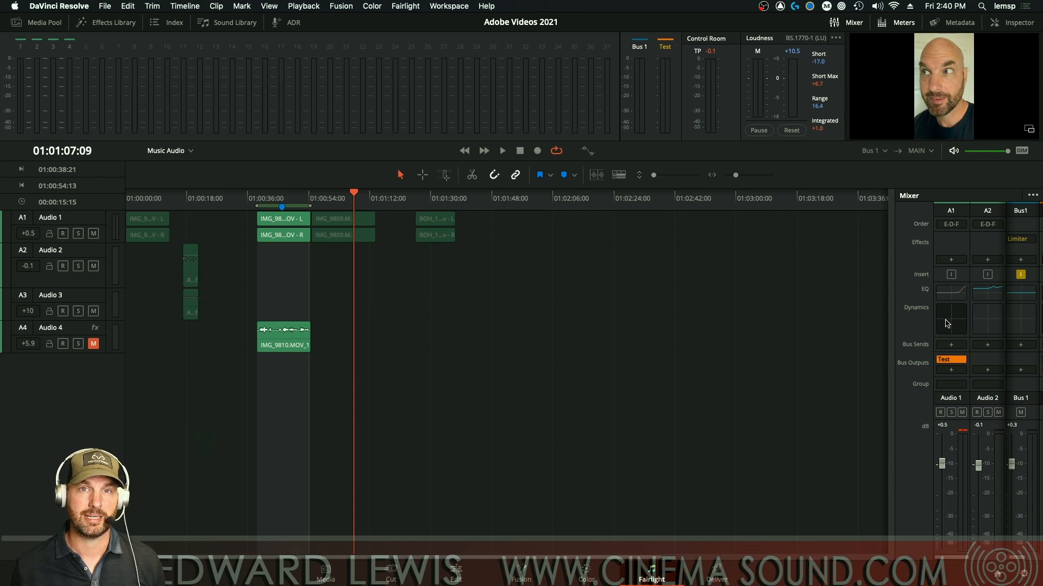
key(super+Tab)
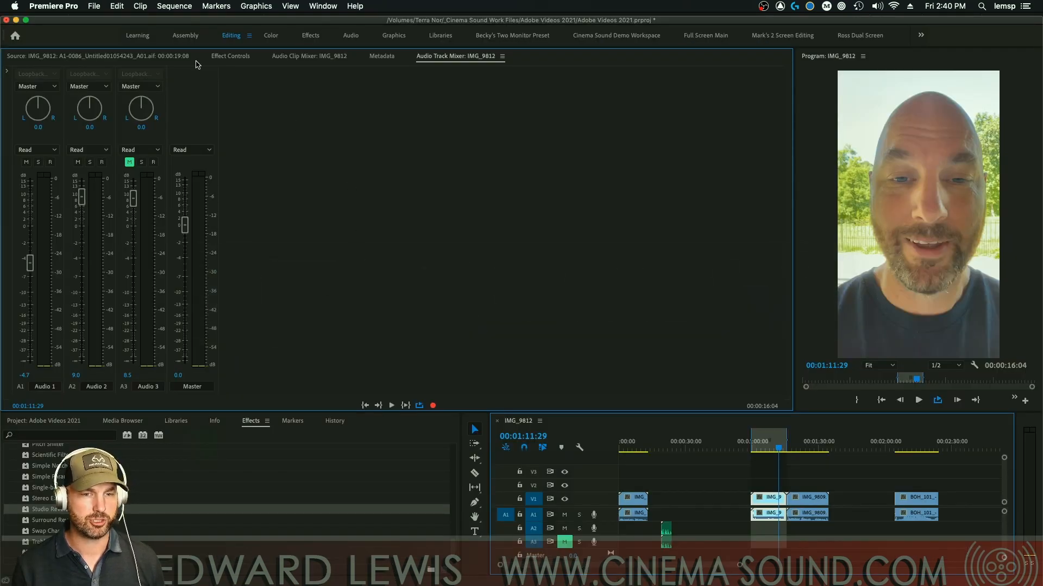
Step: Show the effect and send slots and send Audio 1 to a new submix named Test 1
click(8, 73)
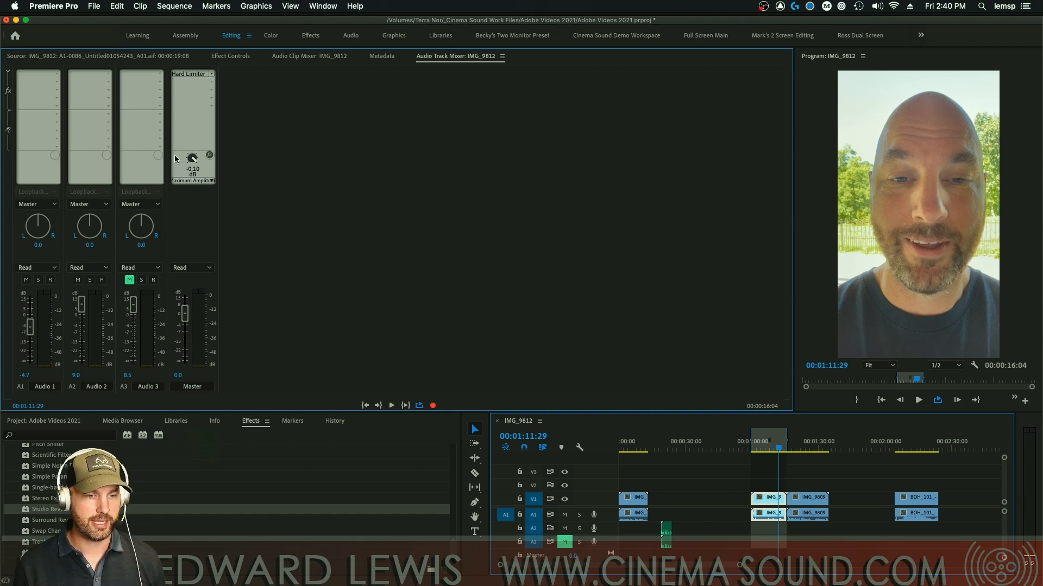
click(56, 115)
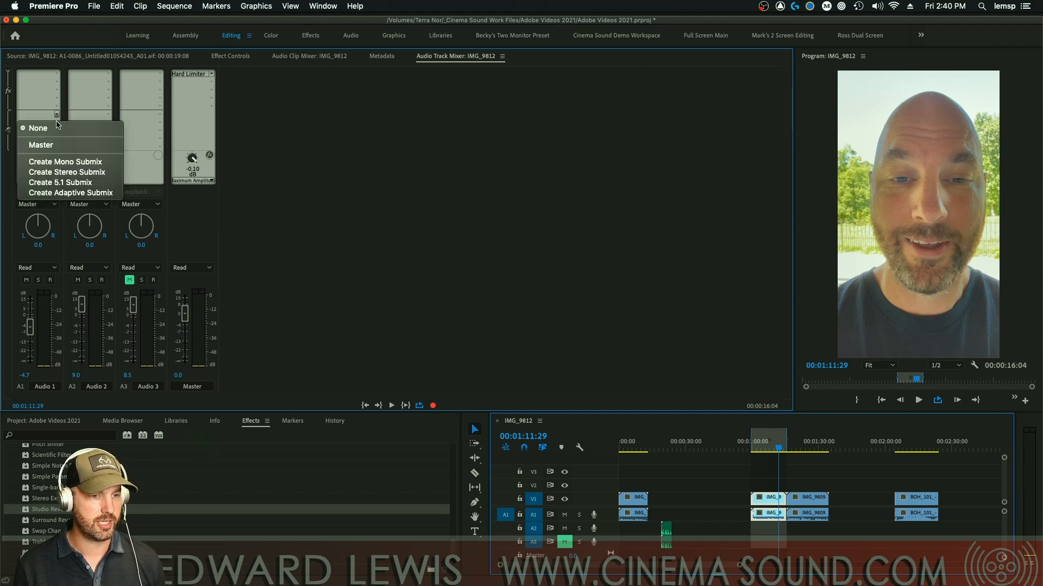
click(86, 174)
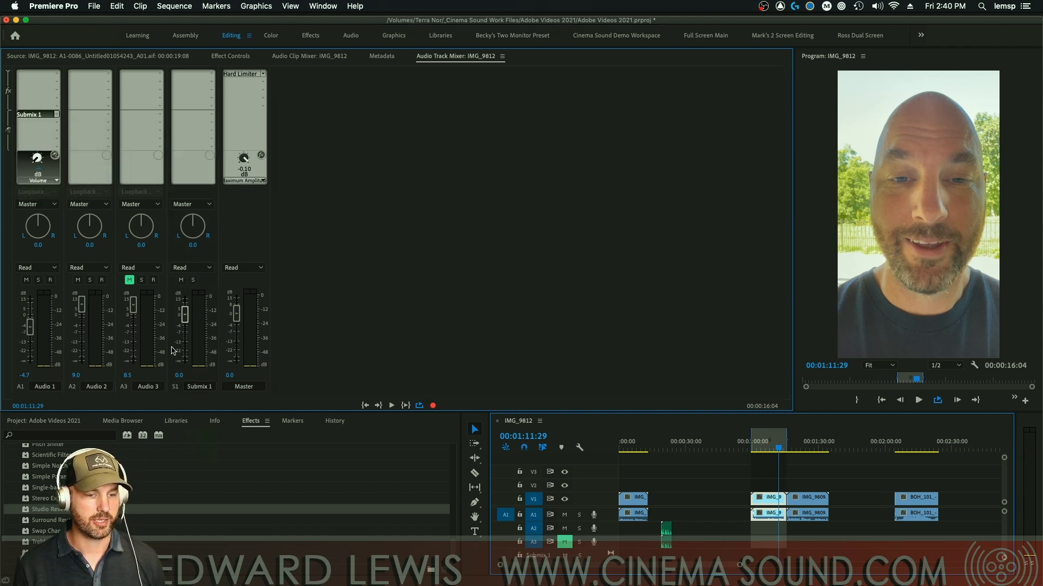
click(199, 388)
text(Test)
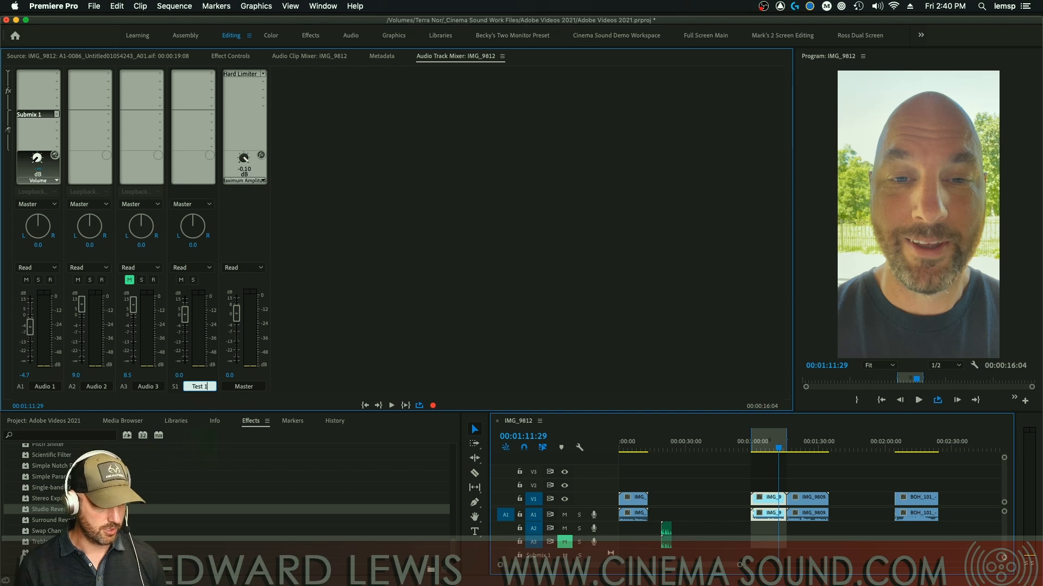
key(Return)
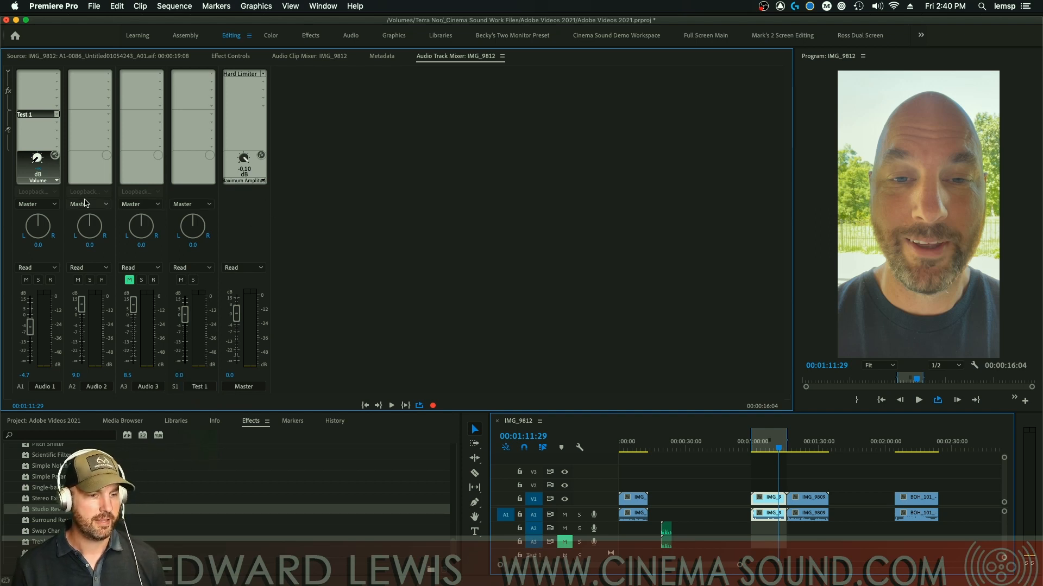
Step: Add a second Audio 1 send to a new stereo submix named Test 2
click(56, 123)
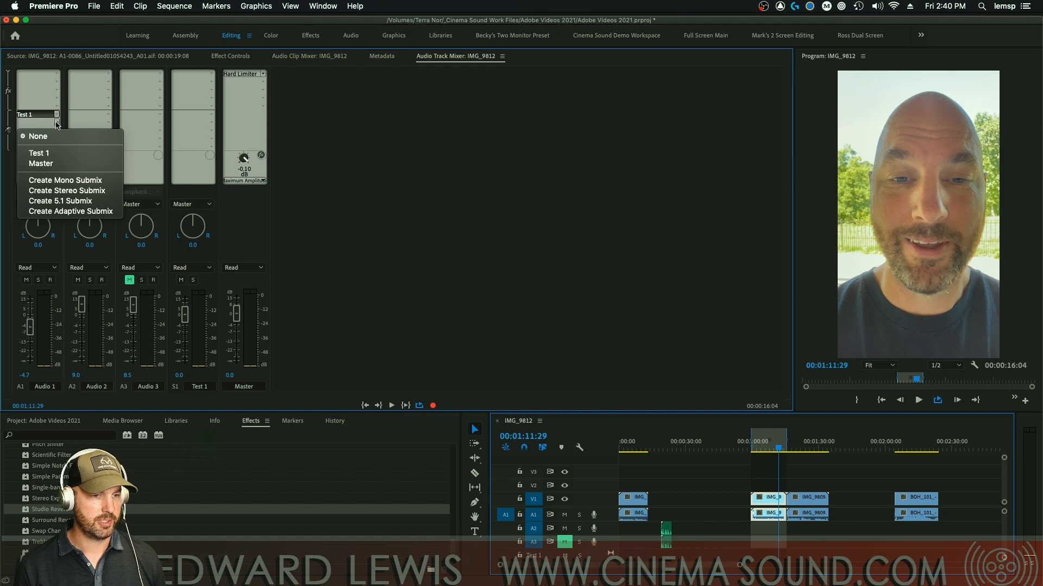
click(61, 190)
click(253, 386)
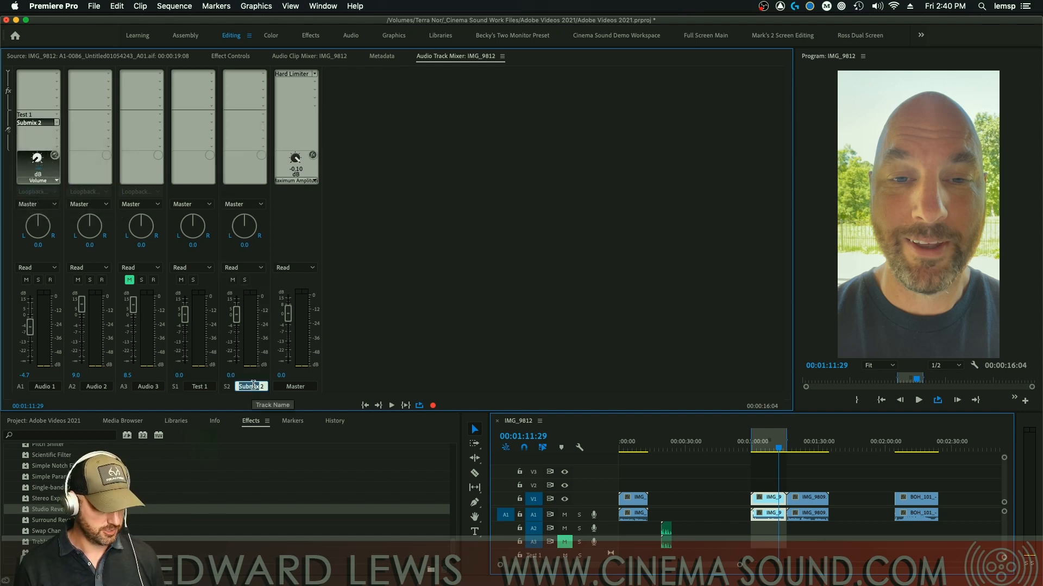
text(Test)
key(Return)
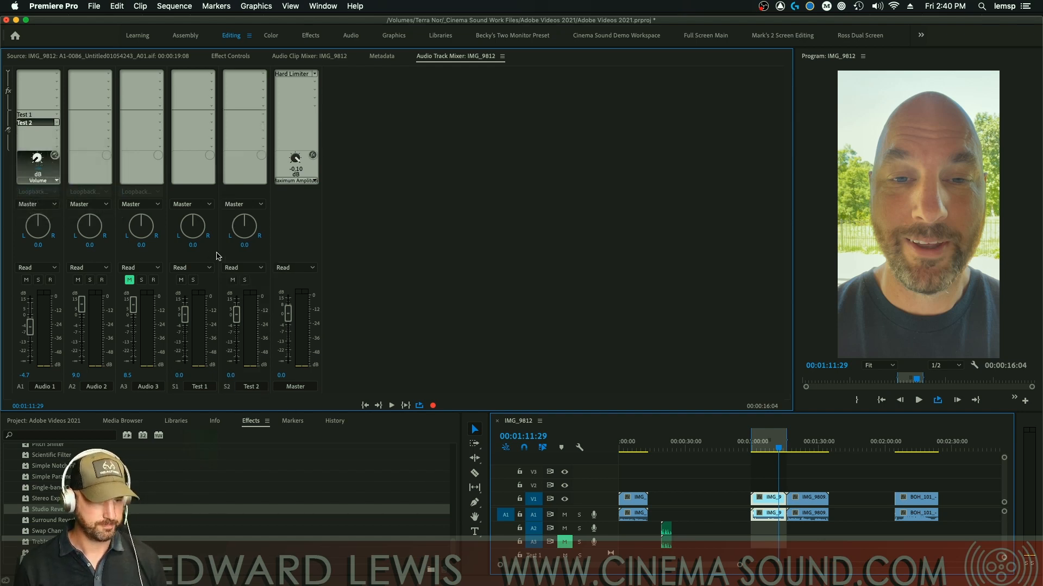
Step: Route Test 1's output into Test 2, select the Test 1 send, and play the sequence
click(207, 204)
click(188, 215)
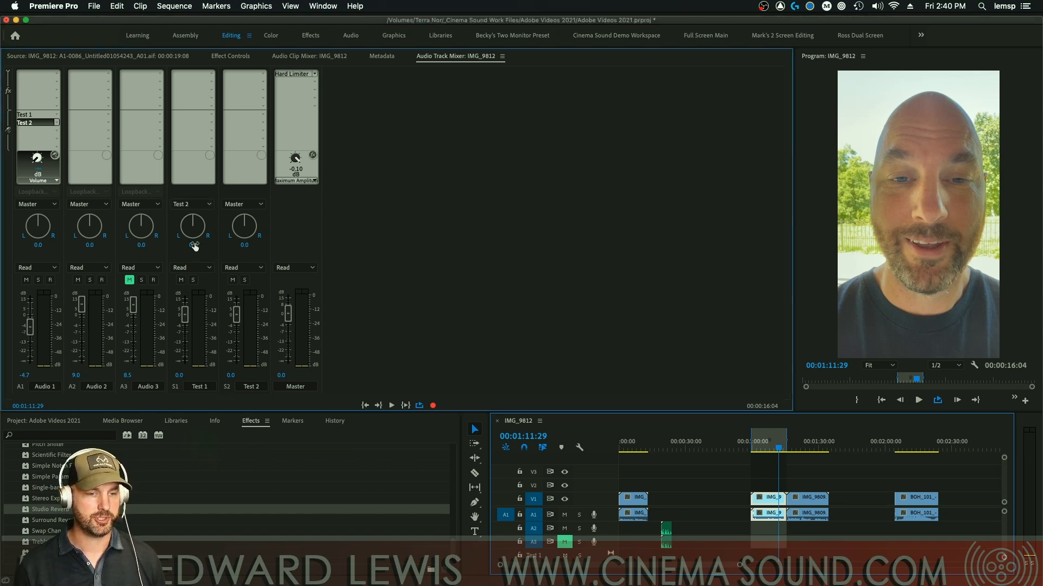
click(38, 115)
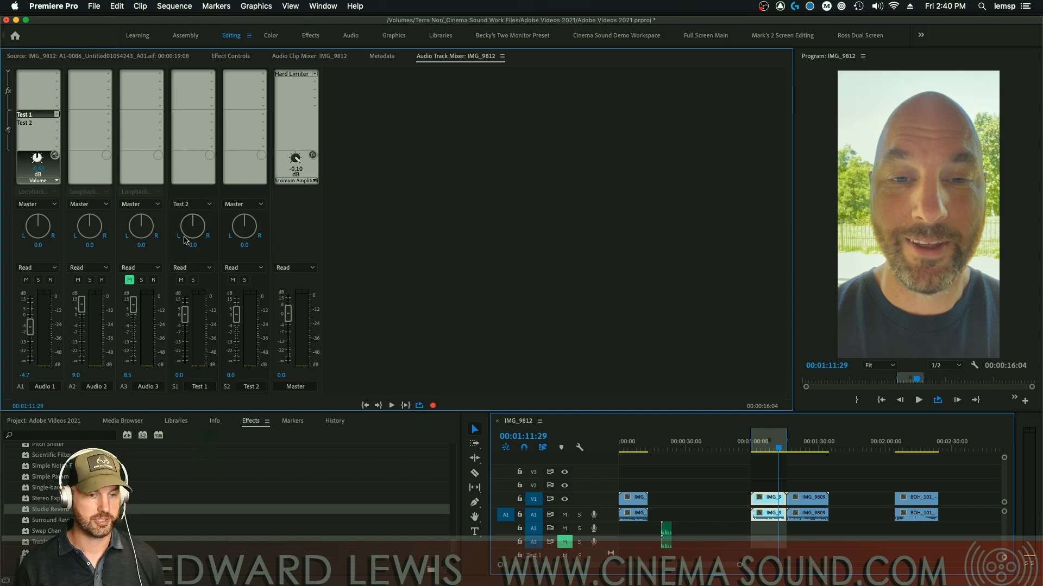
key(space)
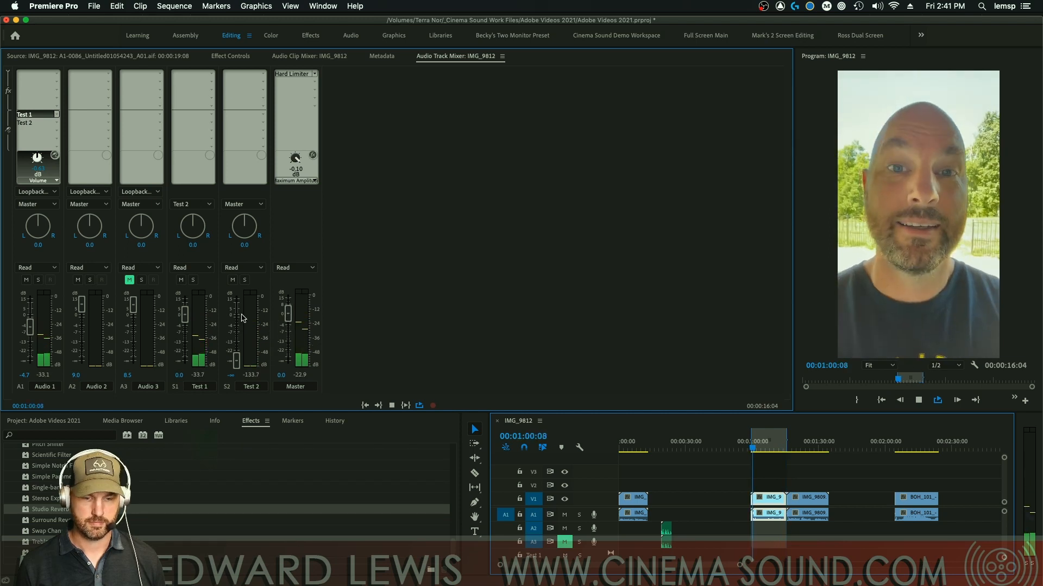
Step: While playing, turn Audio 1's Test 1 send down to about -12.8 dB and lower
key(space)
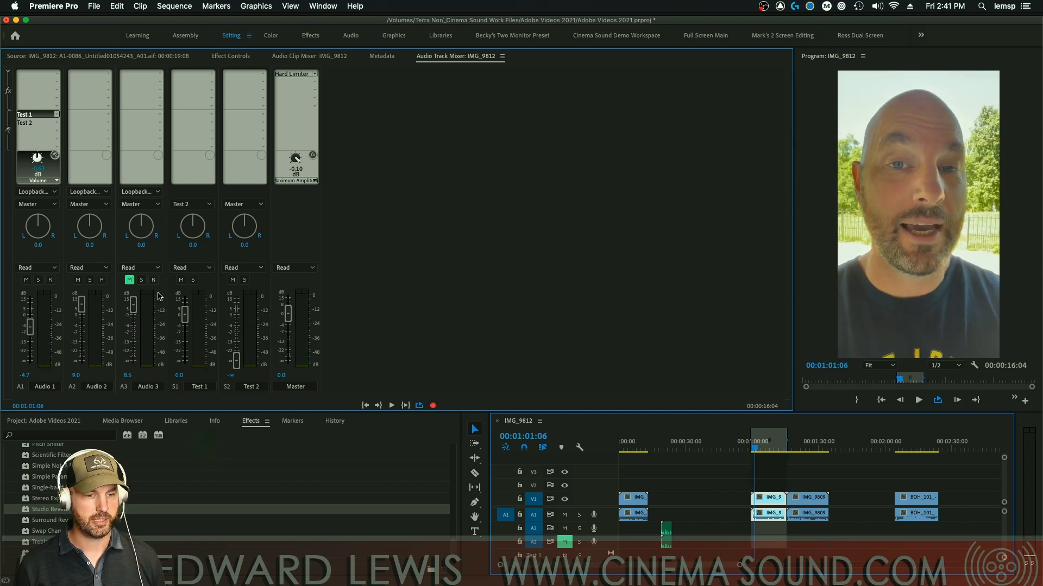
key(space)
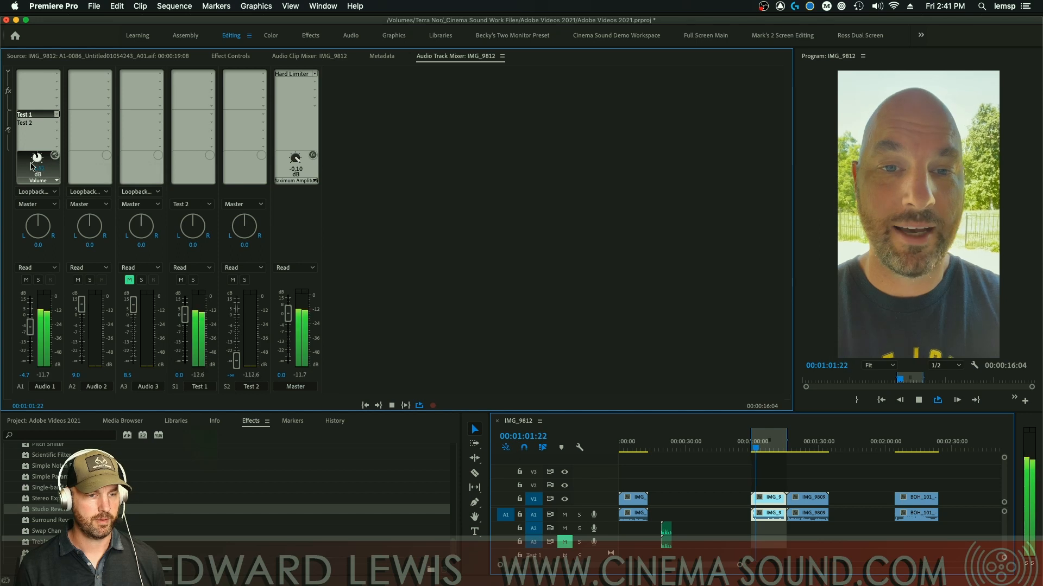
drag(40, 159, 3, 279)
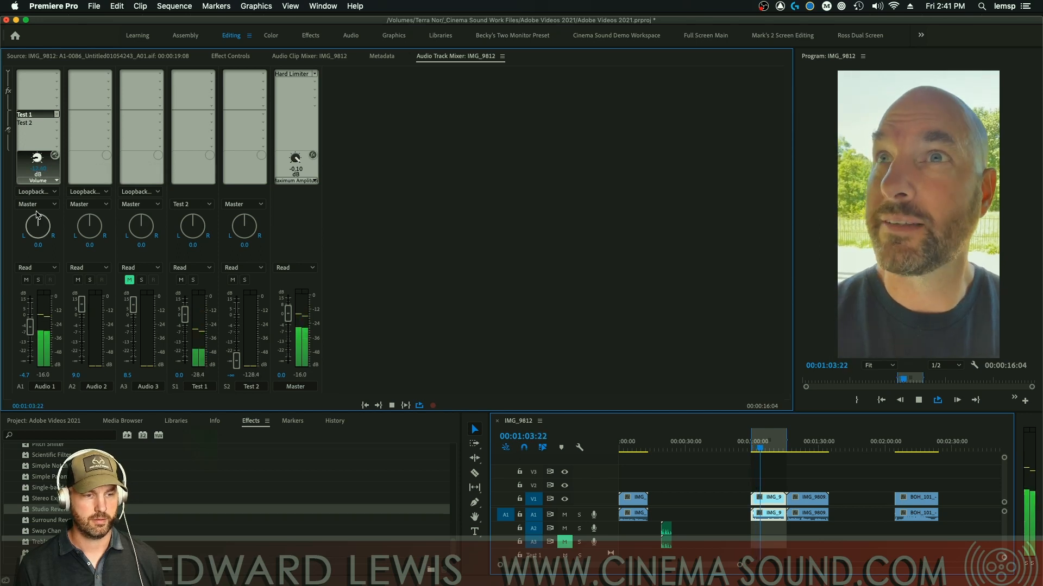
drag(37, 159, 1, 211)
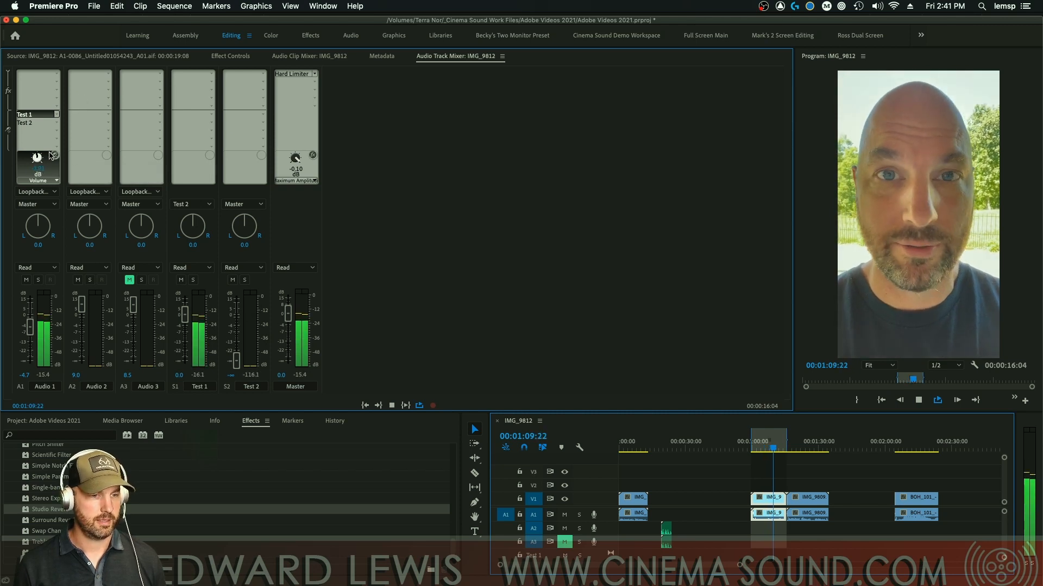
key(space)
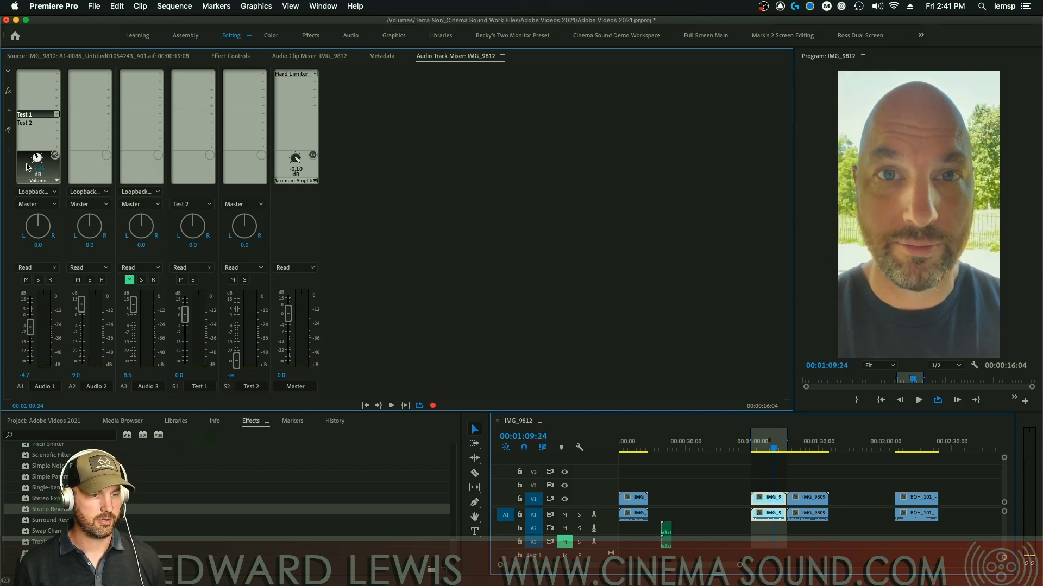
Step: Switch the send control to Test 2 and raise the Test 2 fader from silence to about -8.5 dB
click(39, 123)
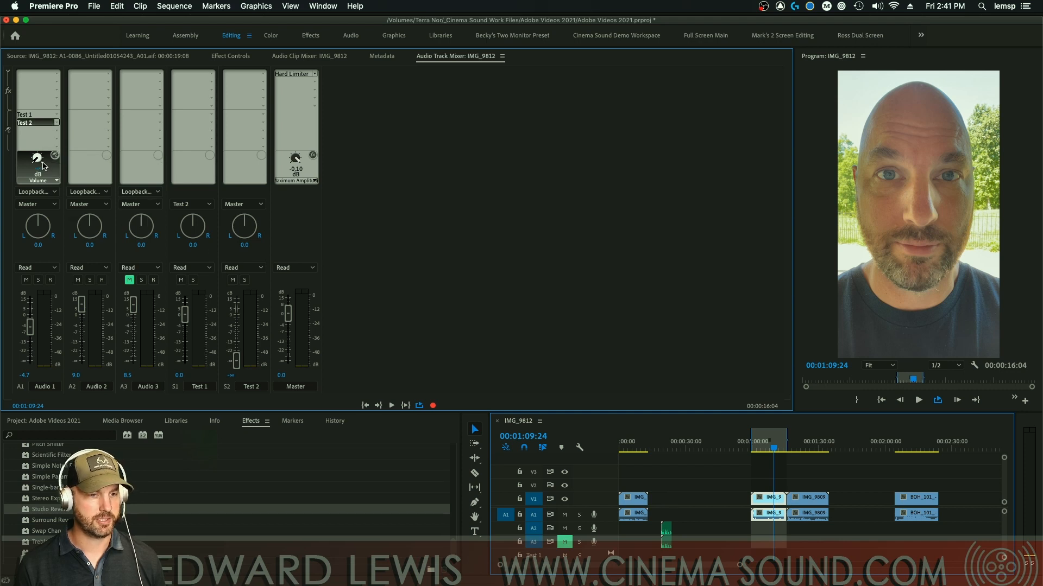
key(space)
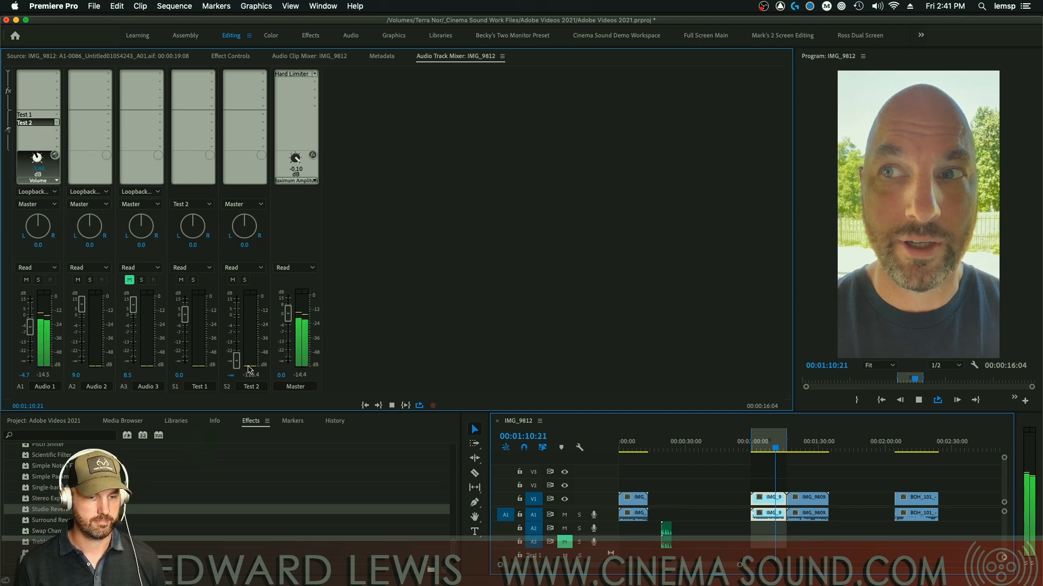
drag(243, 360, 243, 316)
key(space)
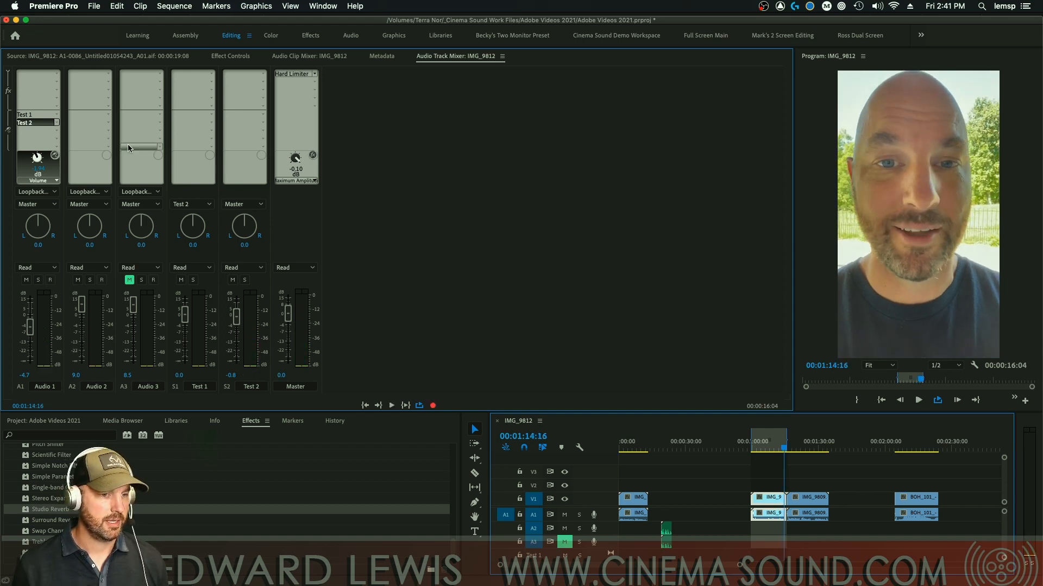
Step: Insert a Parametric Equalizer on both Audio 1 and the Test 1 submix
click(57, 75)
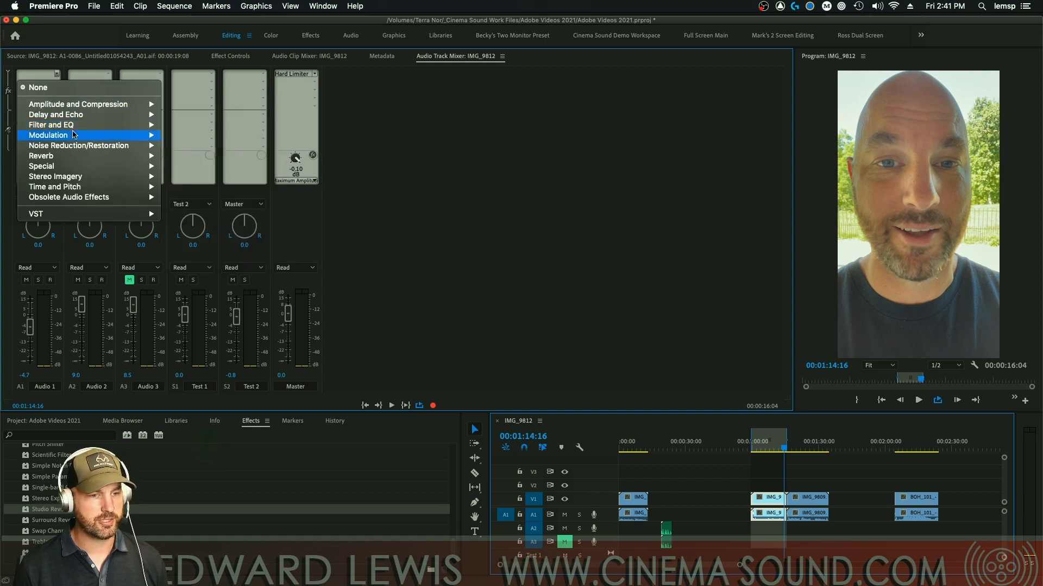
mouse_move(76, 126)
click(234, 218)
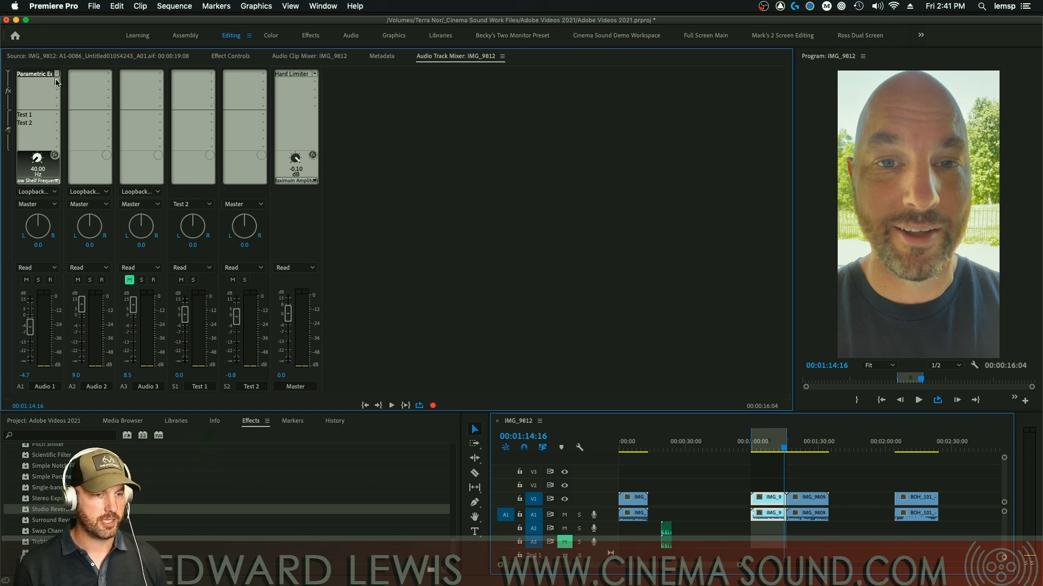
click(200, 74)
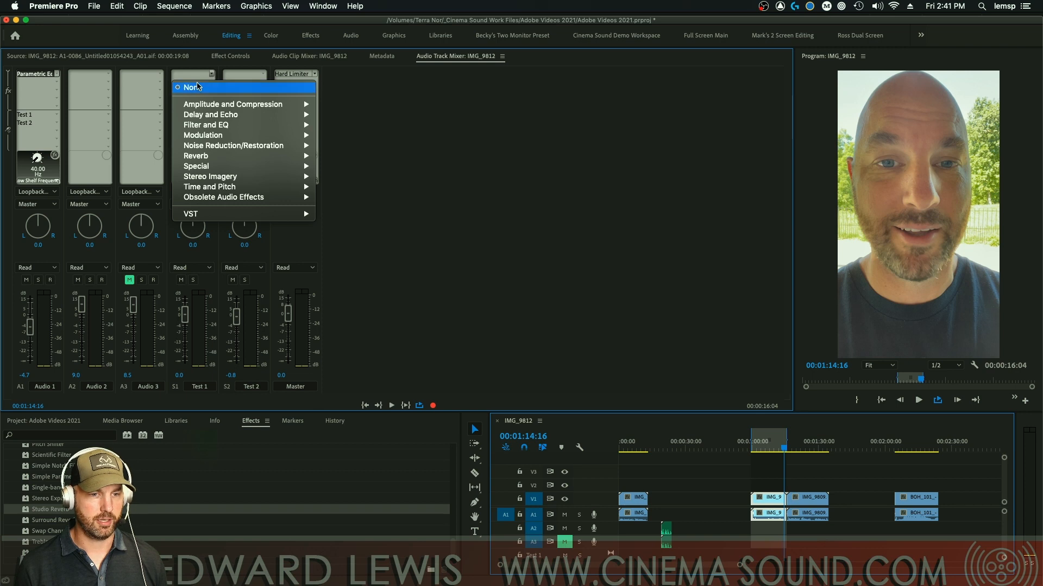
mouse_move(296, 127)
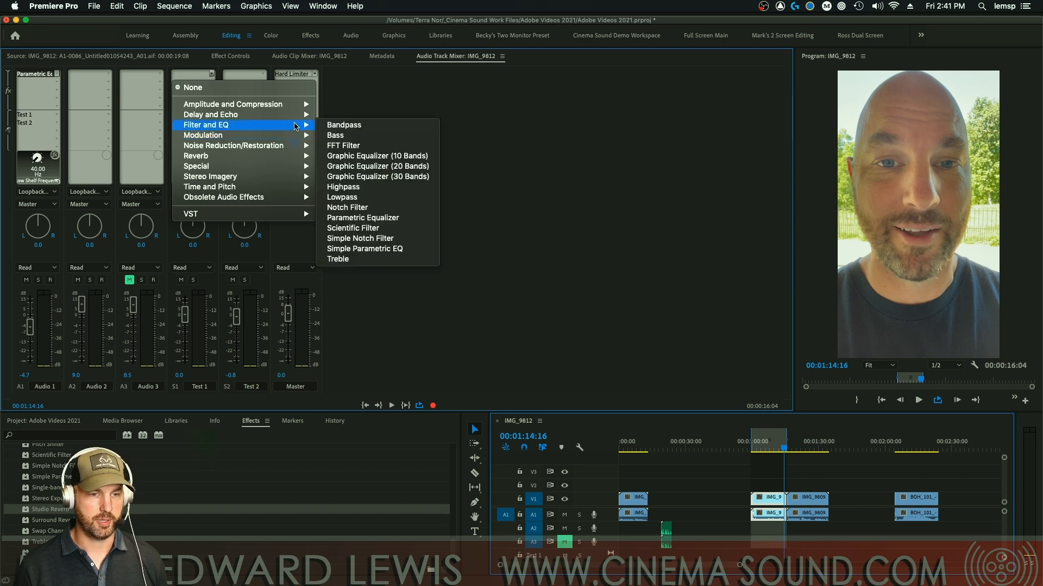
click(371, 219)
Step: Boost the Test 1 equalizer's band 3 to 11.8 dB near 1021 Hz, then switch to Resolve
double_click(201, 74)
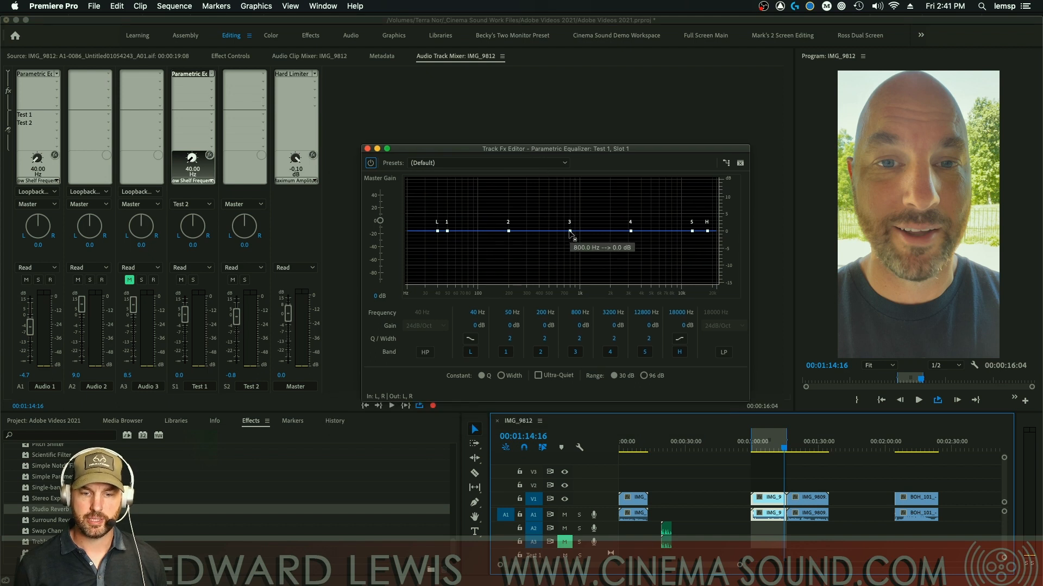
drag(570, 231, 573, 203)
key(super+Tab)
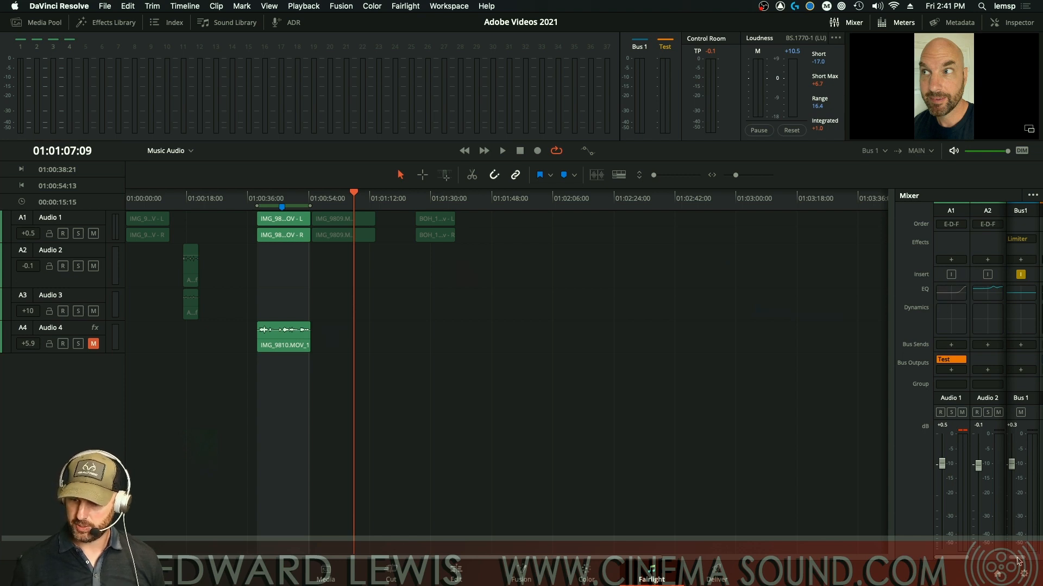
Step: Open Bus 1's Limiter settings in the Fairlight mixer
mouse_move(1017, 558)
mouse_down()
mouse_move(1030, 553)
mouse_move(998, 552)
mouse_up()
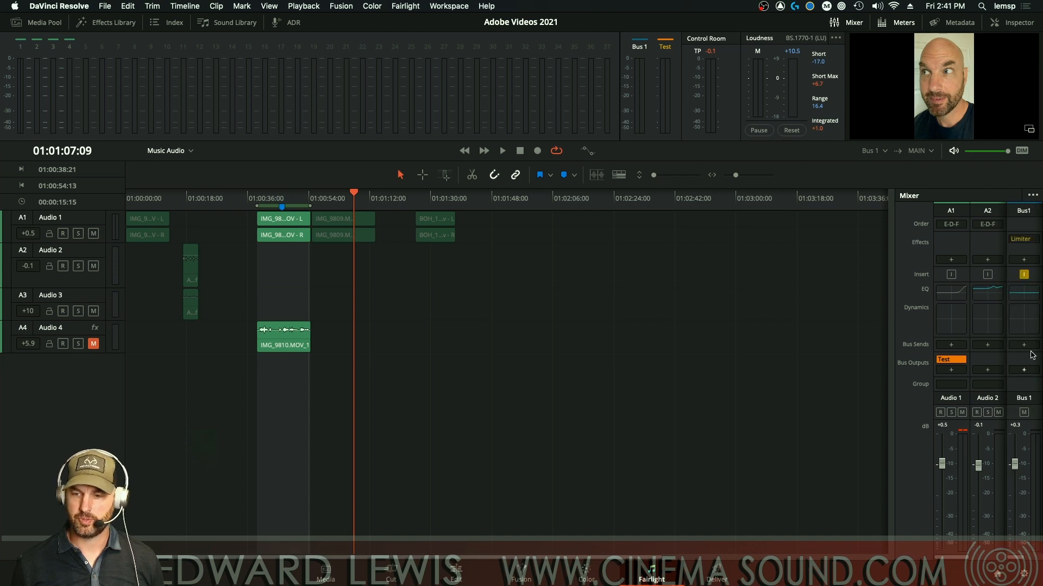
click(1019, 239)
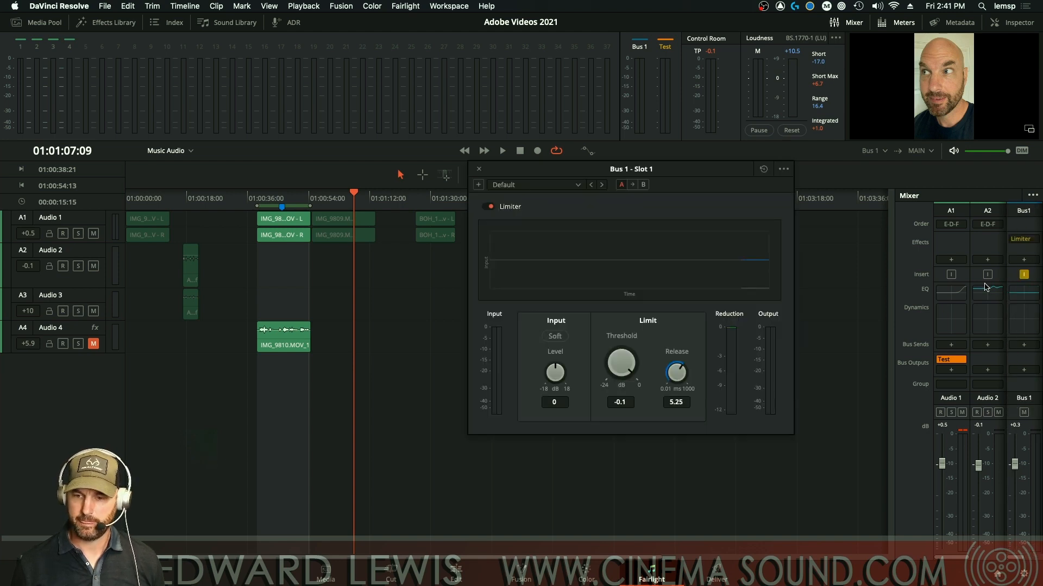
drag(1013, 559, 1031, 555)
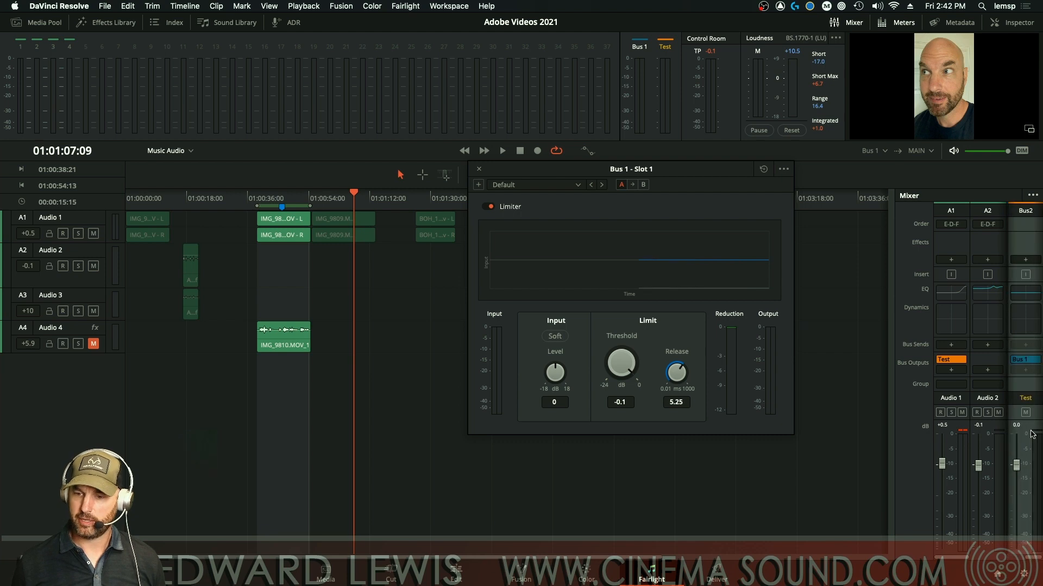
Step: Add a Fairlight FX Limiter to the Test bus and move its window beside Bus 1's
click(1025, 259)
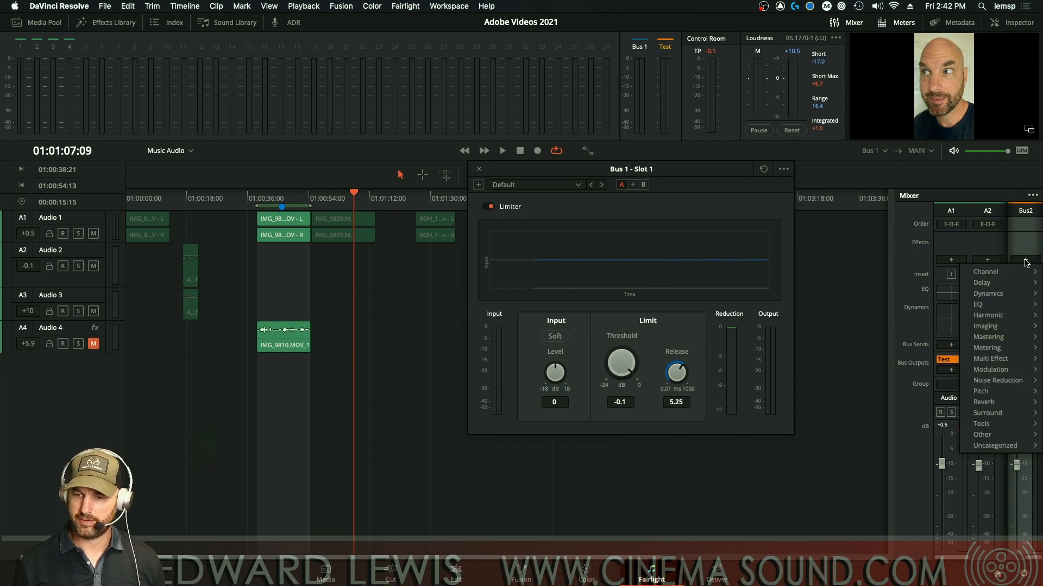
mouse_move(1006, 294)
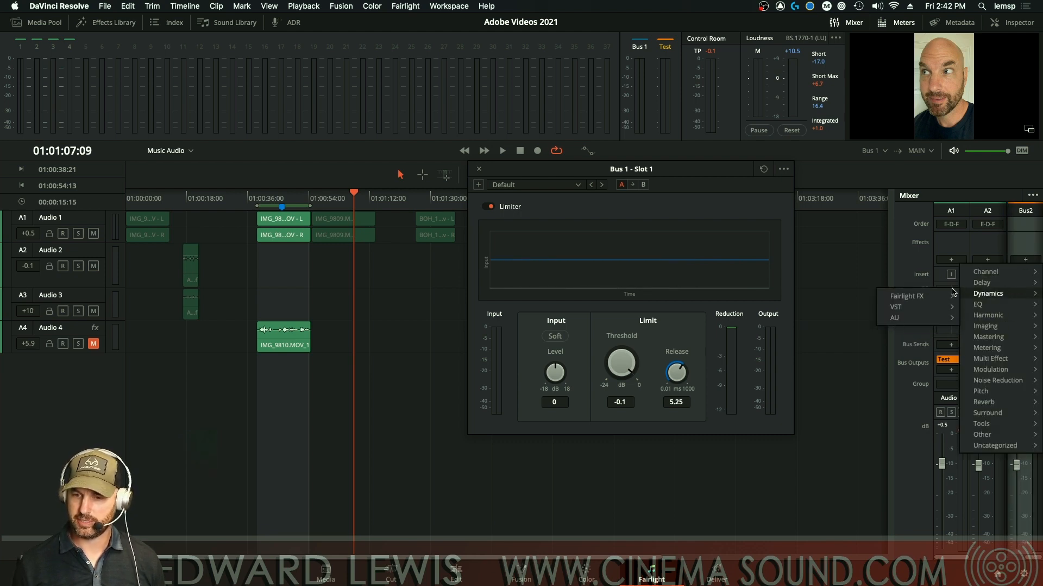
mouse_move(891, 296)
click(850, 300)
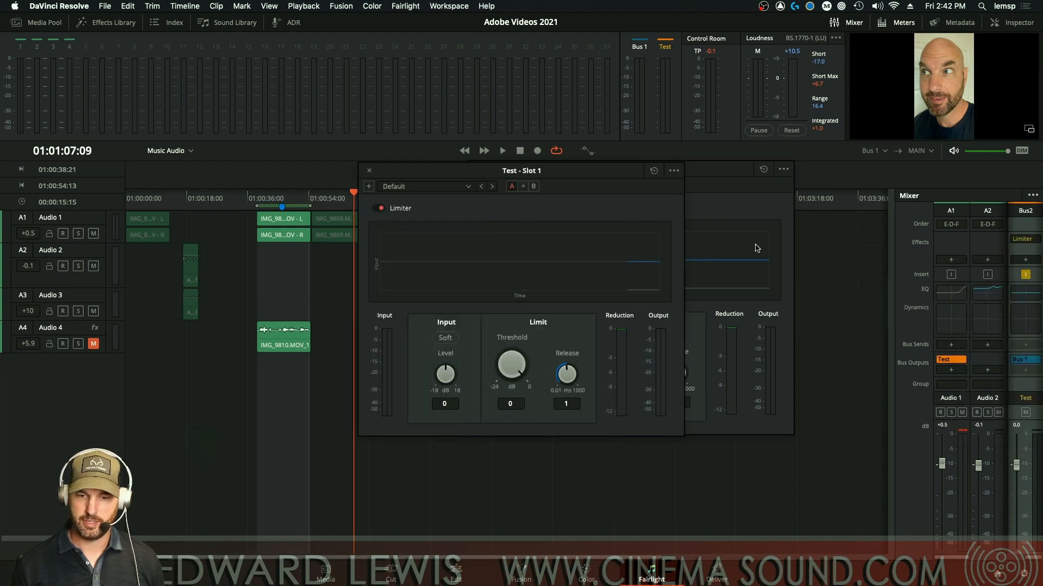
drag(568, 172, 339, 194)
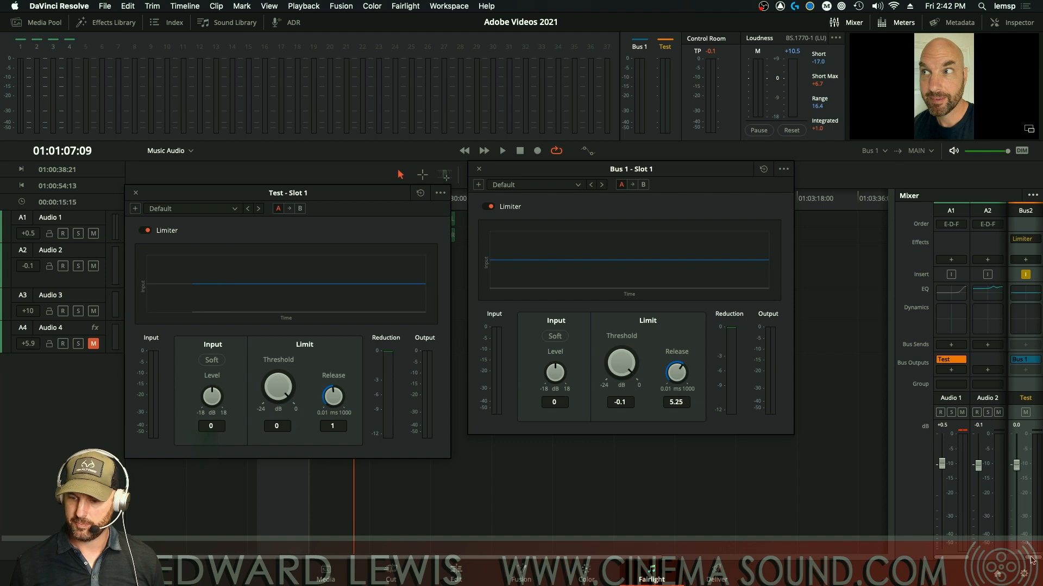
drag(1031, 558, 1014, 558)
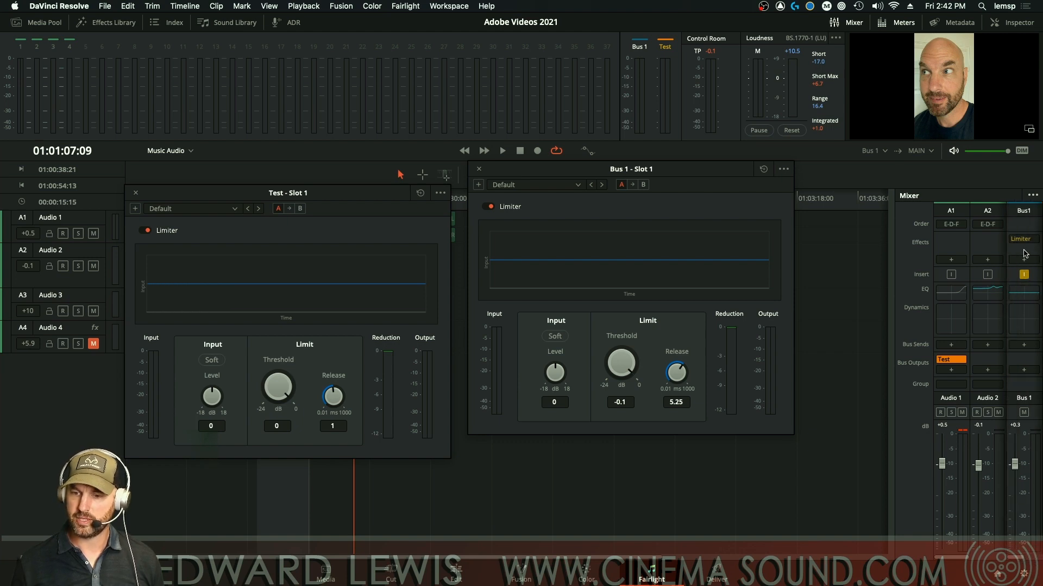
mouse_move(1025, 242)
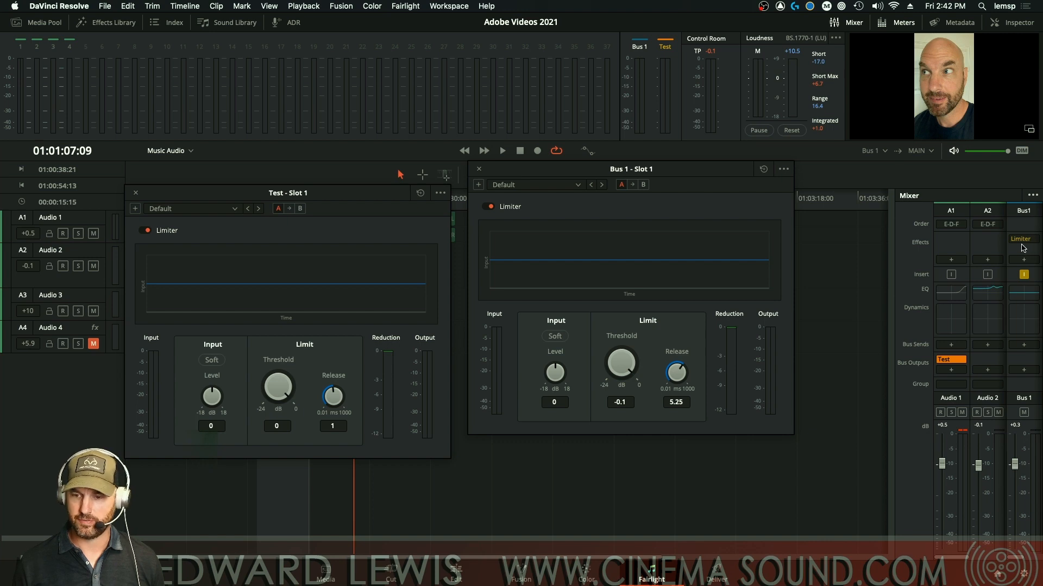
Step: Add a Distortion effect to Bus 1
click(1023, 259)
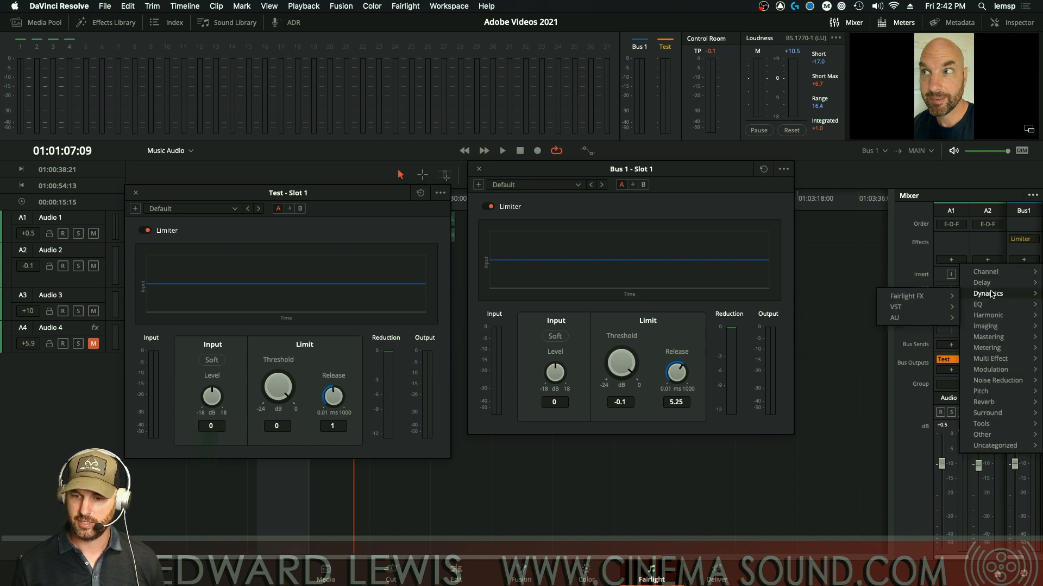
mouse_move(906, 296)
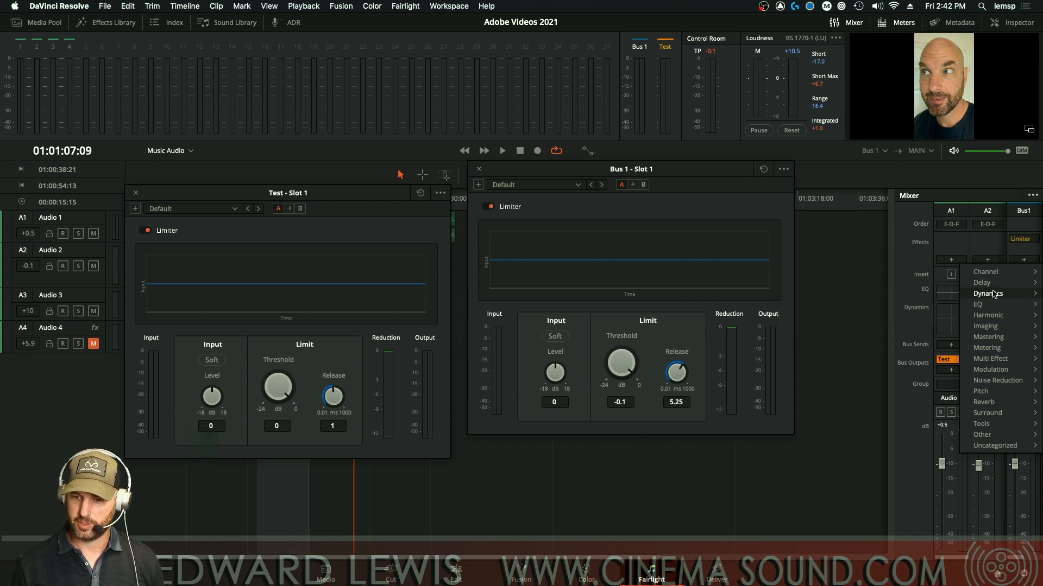
mouse_move(988, 294)
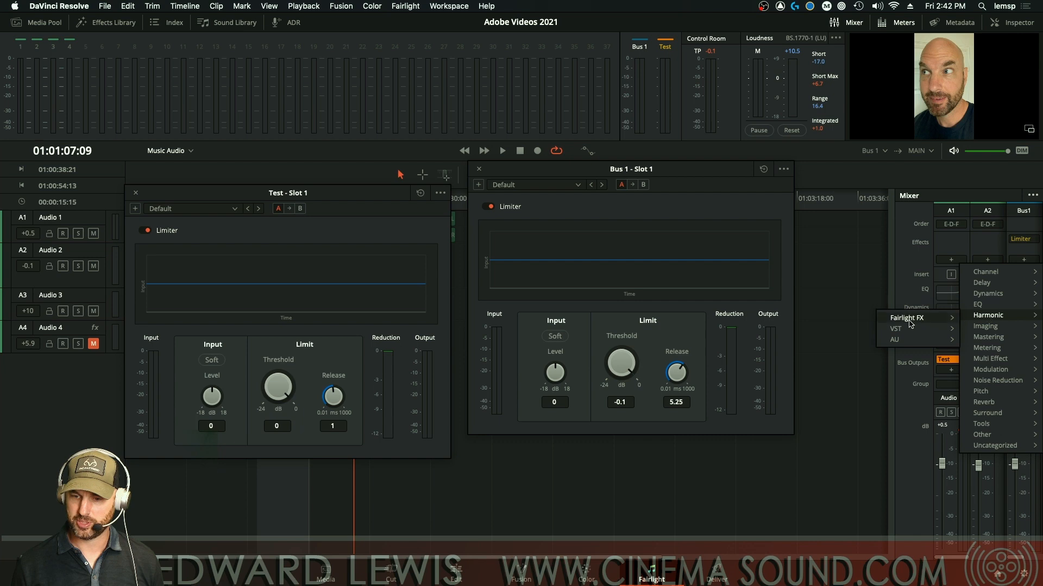
click(985, 322)
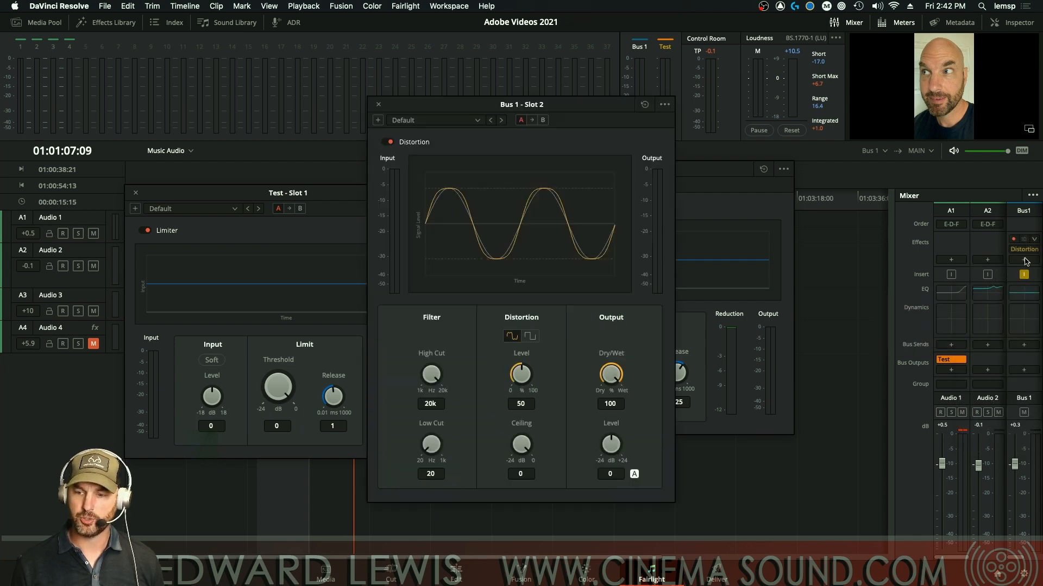
Step: Replace Bus 1's original Limiter with a new Fairlight FX Limiter
right_click(1020, 253)
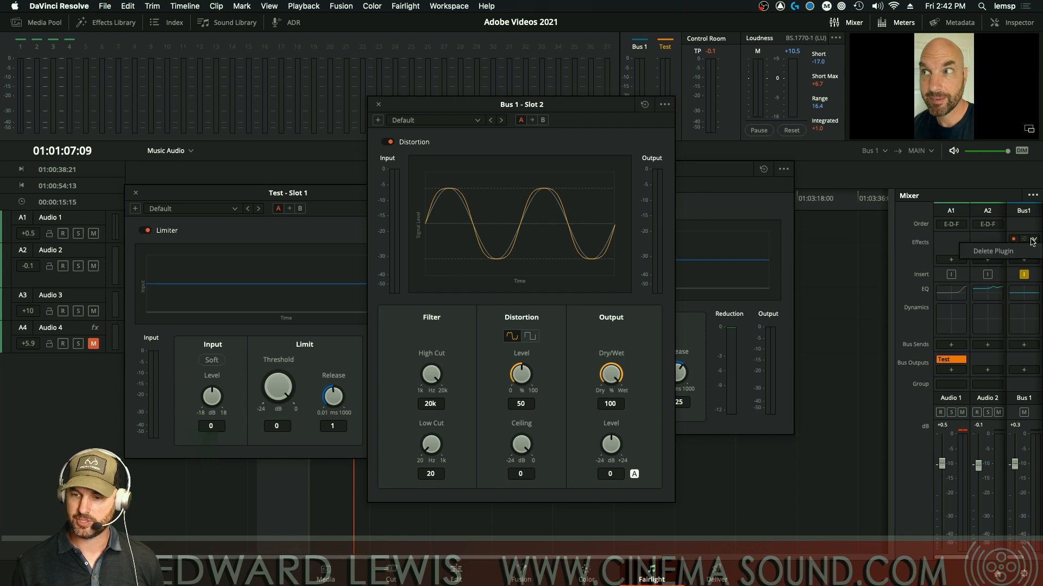
click(1018, 253)
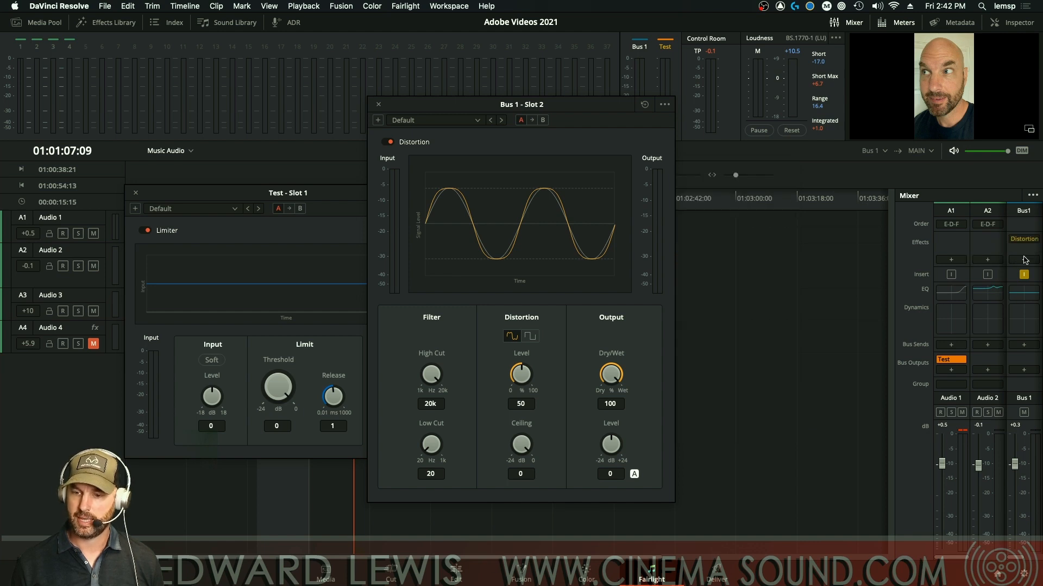
click(1024, 260)
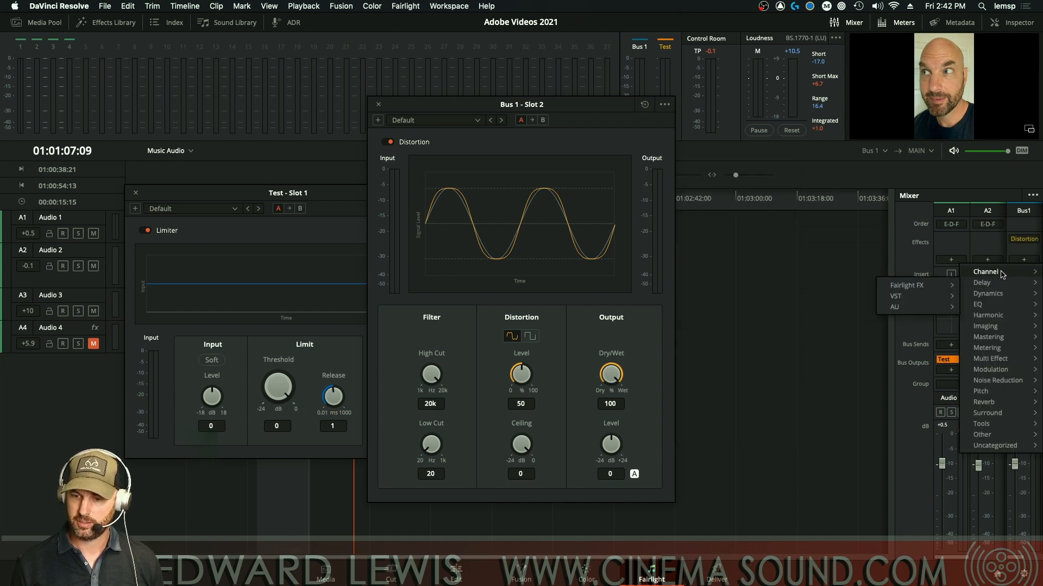
mouse_move(988, 293)
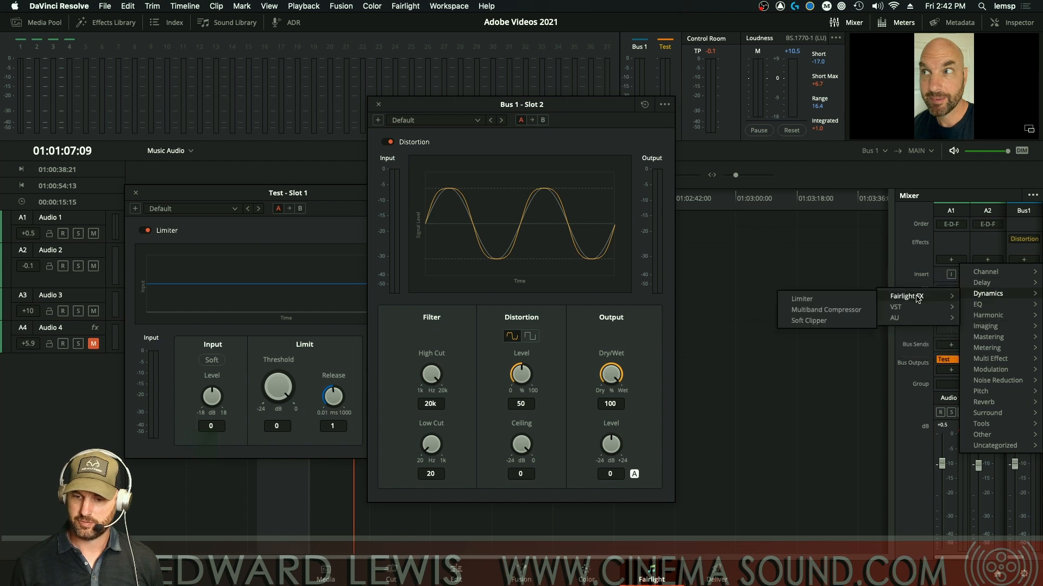
click(850, 301)
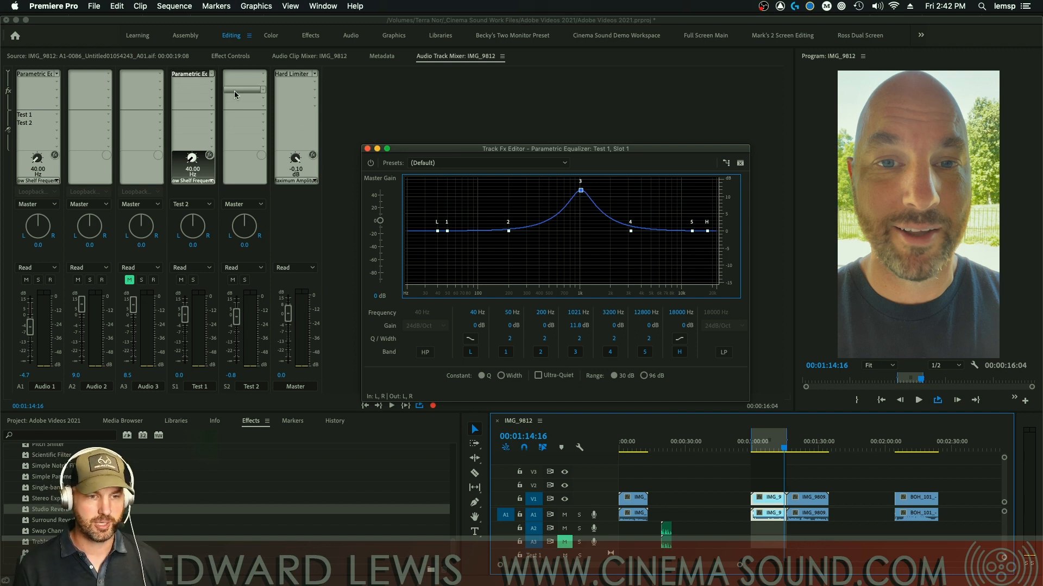
Step: Duplicate Test 1's Parametric EQ onto Test 2 and insert a Channel Mixer above Test 1's EQ
drag(188, 74, 238, 76)
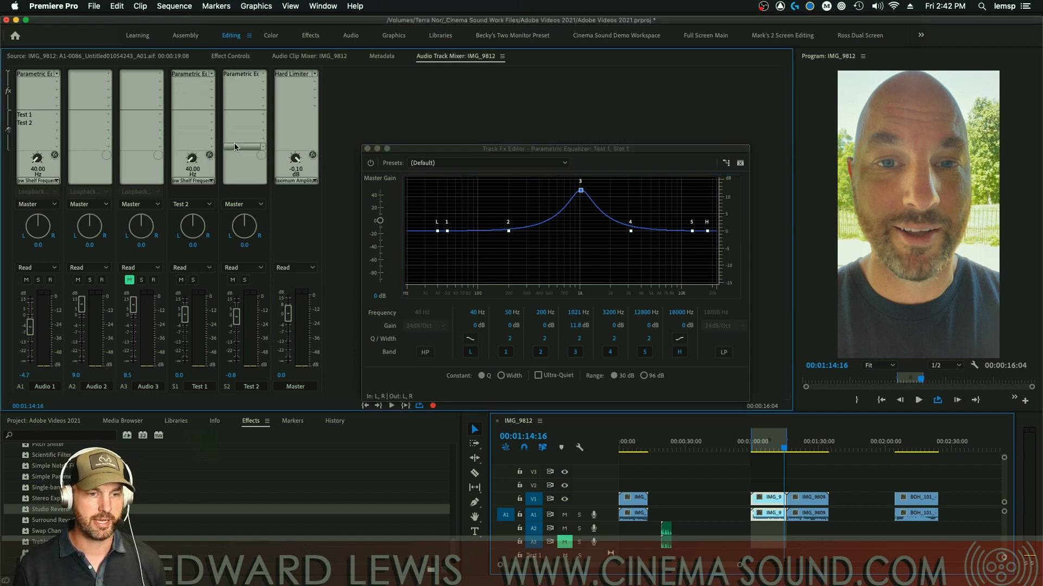
drag(190, 73, 191, 82)
click(211, 74)
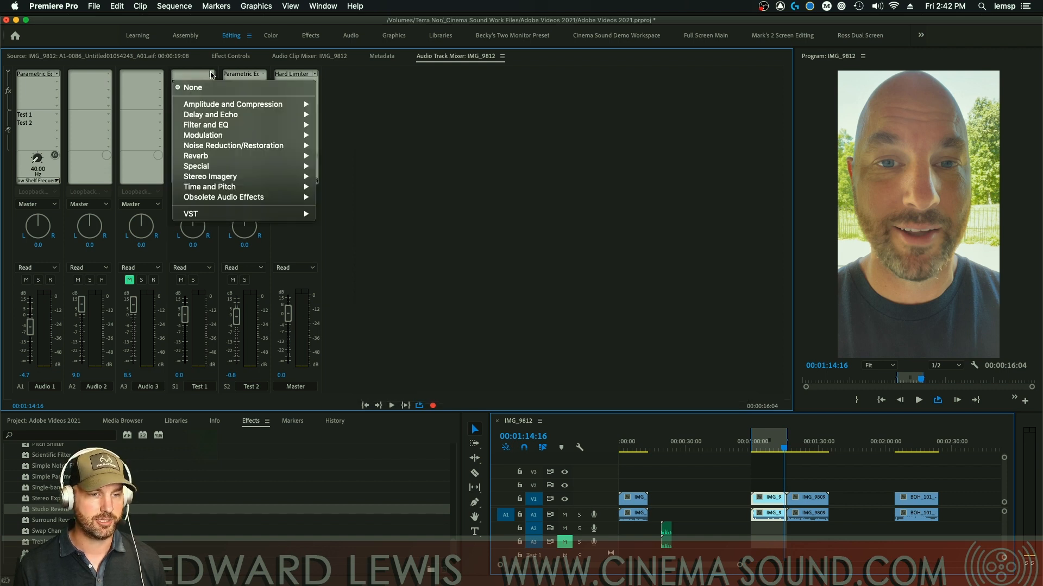
mouse_move(225, 105)
click(352, 115)
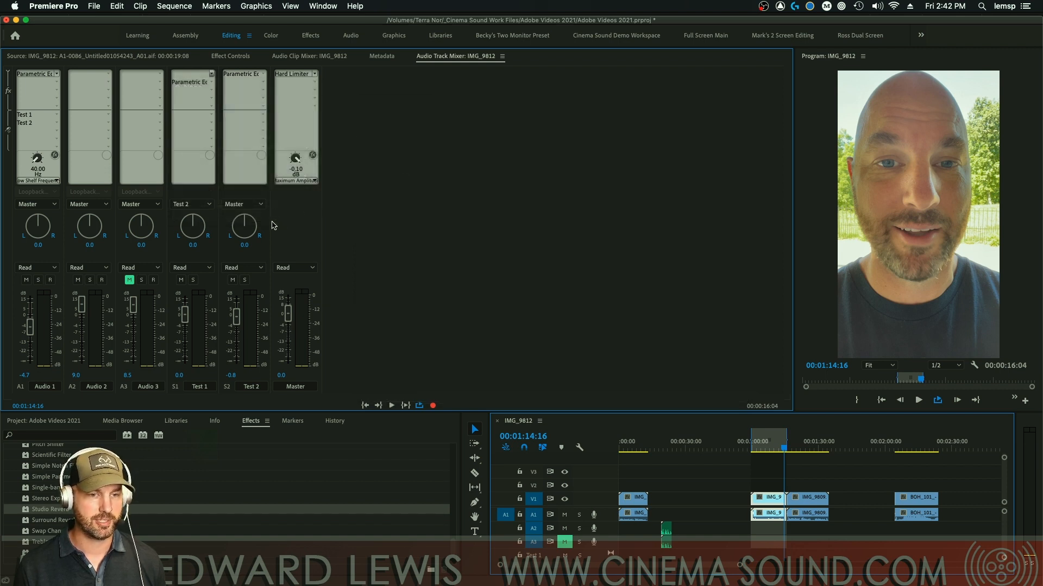